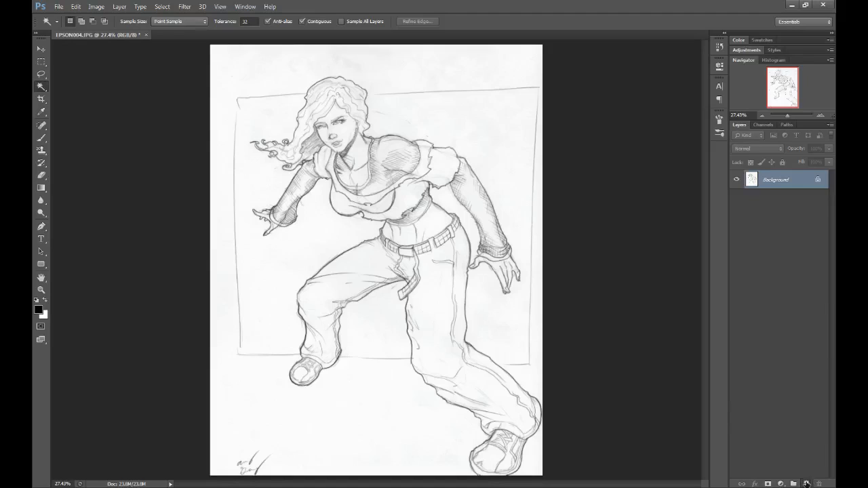
Step: Add two empty layers, then duplicate the Background layer and place the copy at the top of the layer stack
{"action": "left_click", "coordinate": [807, 483]}
{"action": "left_click", "coordinate": [806, 484]}
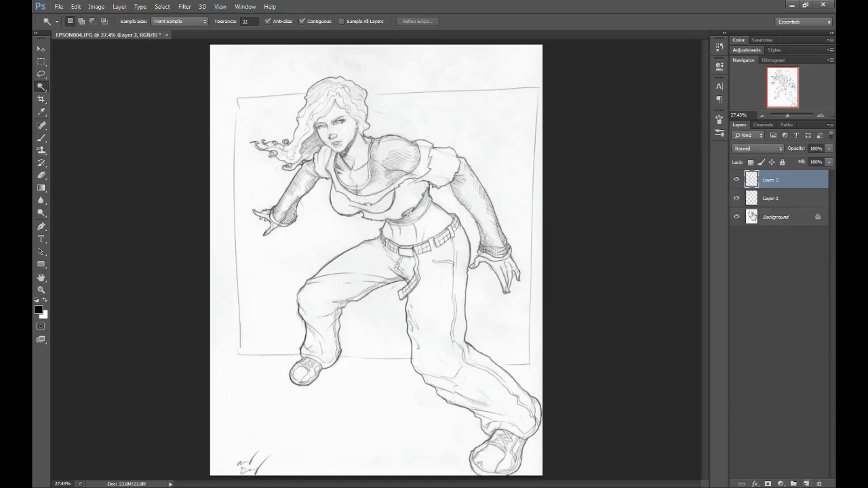
{"action": "left_click", "coordinate": [758, 219]}
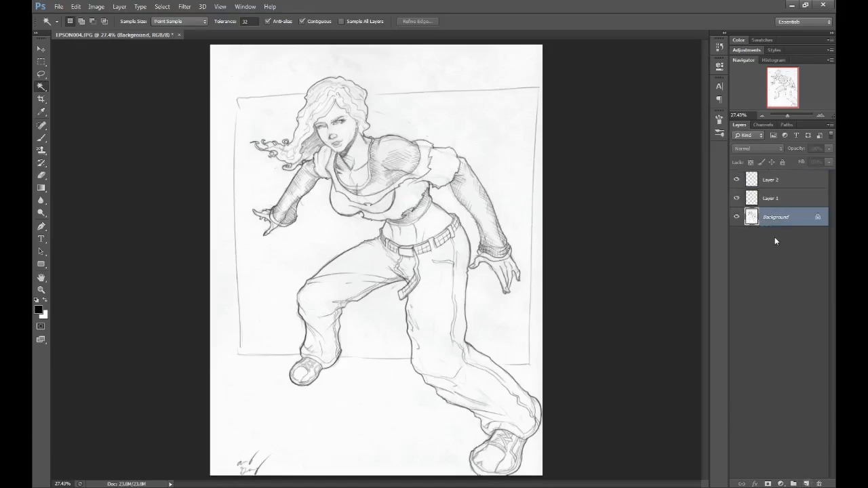
{"action": "key", "text": "ctrl+j"}
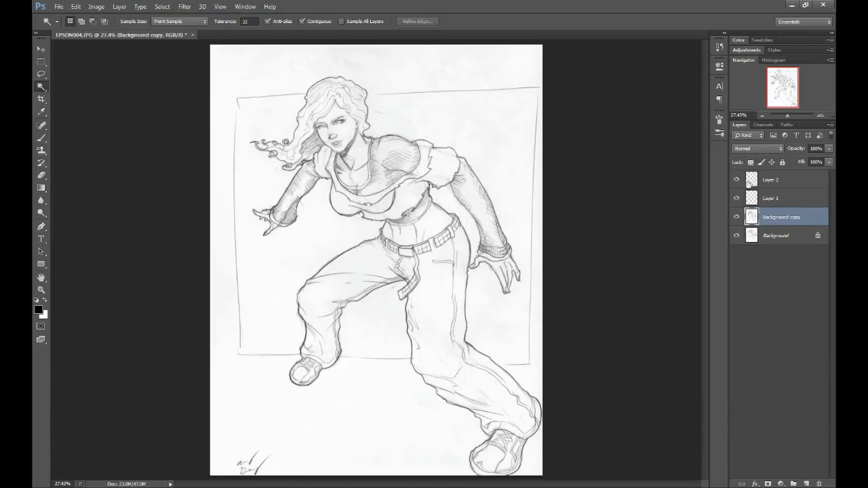
{"action": "left_click_drag", "start_coordinate": [751, 217], "coordinate": [759, 177]}
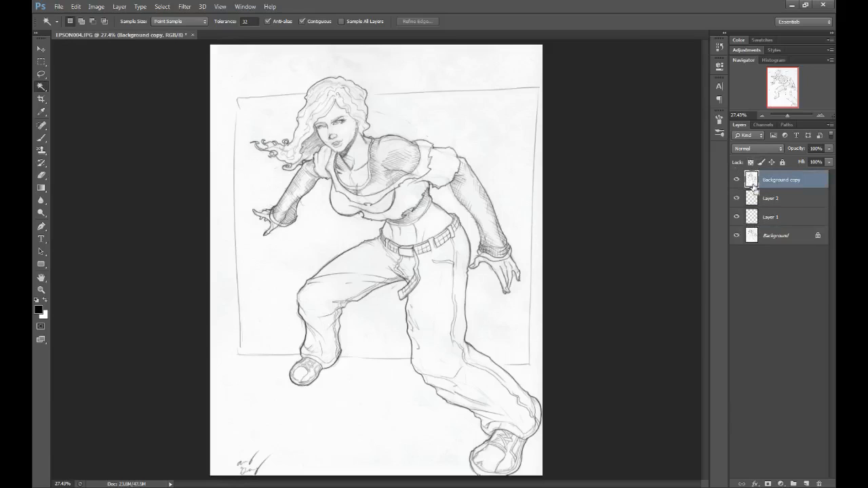
Step: Apply Curves to the Background copy, moving the white point to input 240 and the black point to input 68
{"action": "key", "text": "ctrl+m"}
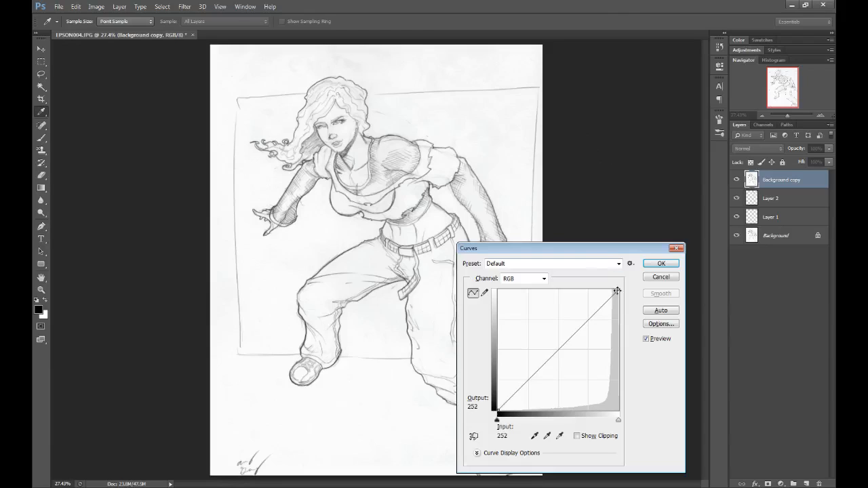
{"action": "mouse_move", "coordinate": [617, 290]}
{"action": "left_mouse_down"}
{"action": "mouse_move", "coordinate": [596, 281]}
{"action": "mouse_move", "coordinate": [621, 273]}
{"action": "mouse_move", "coordinate": [602, 268]}
{"action": "mouse_move", "coordinate": [618, 266]}
{"action": "mouse_move", "coordinate": [535, 271]}
{"action": "mouse_move", "coordinate": [504, 258]}
{"action": "mouse_move", "coordinate": [619, 252]}
{"action": "mouse_move", "coordinate": [610, 252]}
{"action": "left_mouse_up"}
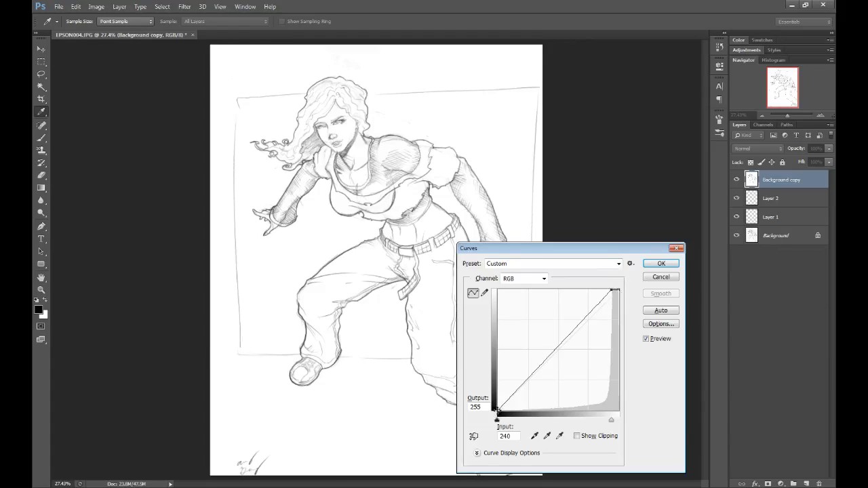
{"action": "mouse_move", "coordinate": [497, 409]}
{"action": "left_mouse_down"}
{"action": "mouse_move", "coordinate": [589, 422]}
{"action": "mouse_move", "coordinate": [498, 425]}
{"action": "mouse_move", "coordinate": [530, 437]}
{"action": "left_mouse_up"}
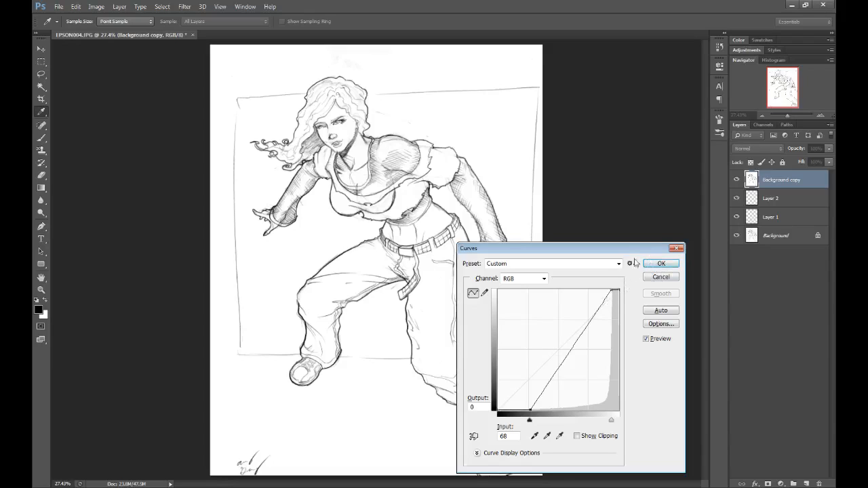
{"action": "left_click", "coordinate": [662, 264]}
{"action": "key", "text": "w"}
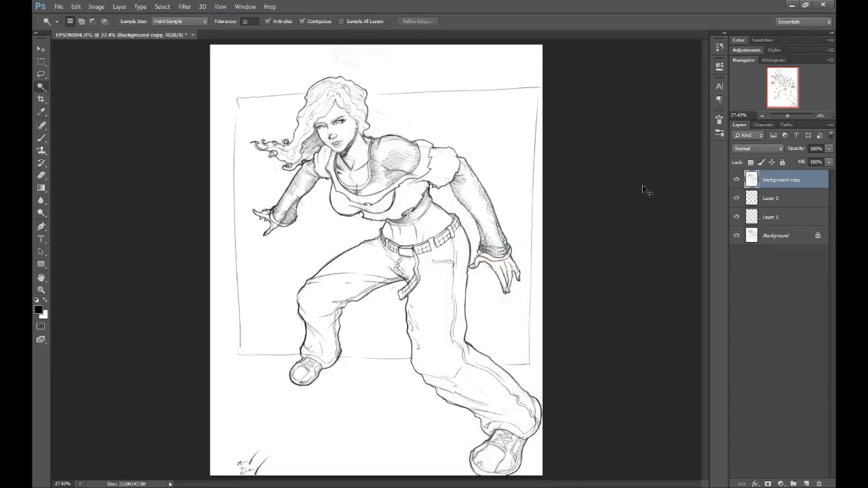
Step: Apply a second Curves adjustment to the Background copy, moving the white point to input 219
{"action": "key", "text": "ctrl+plus"}
{"action": "key", "text": "ctrl+plus"}
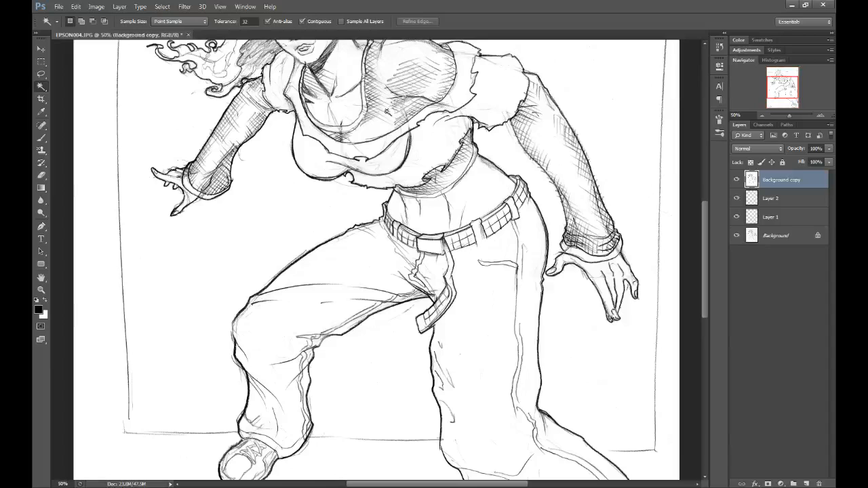
{"action": "left_click_drag", "start_coordinate": [441, 143], "coordinate": [474, 265]}
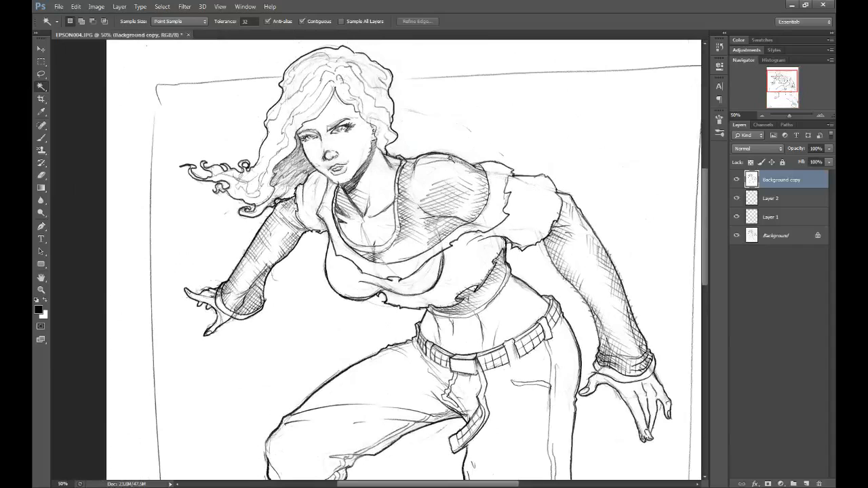
{"action": "key", "text": "ctrl+m"}
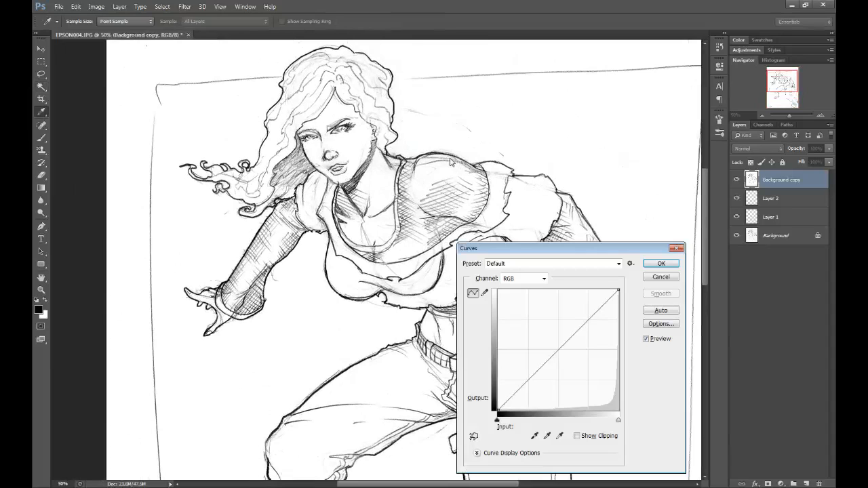
{"action": "mouse_move", "coordinate": [619, 290]}
{"action": "left_mouse_down"}
{"action": "mouse_move", "coordinate": [594, 277]}
{"action": "mouse_move", "coordinate": [634, 279]}
{"action": "left_mouse_up"}
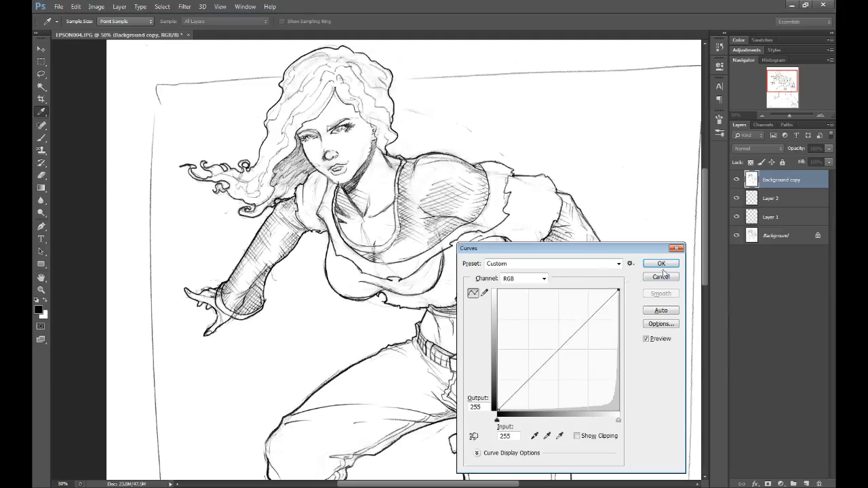
{"action": "left_click_drag", "start_coordinate": [619, 291], "coordinate": [603, 271]}
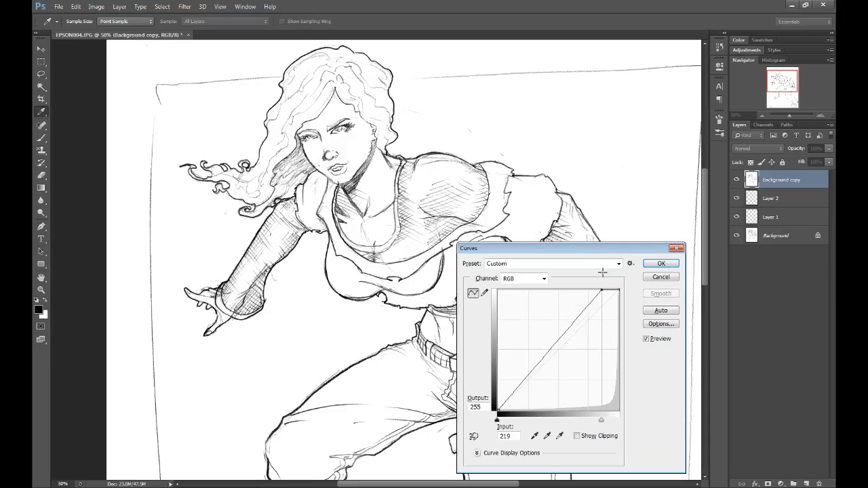
{"action": "left_click", "coordinate": [661, 263]}
{"action": "key", "text": "w"}
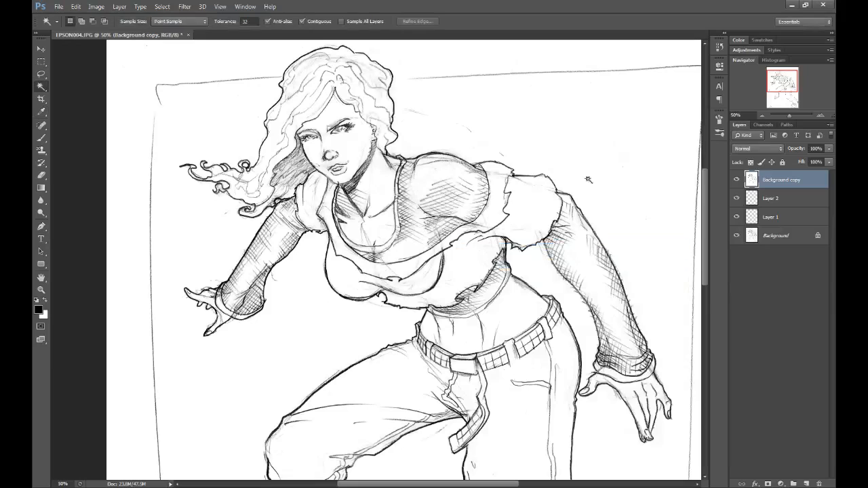
Step: Lighten the paper smudges above the figure's head using the Dodge tool with a 500 px brush and the Highlights range
{"action": "left_click", "coordinate": [42, 215]}
{"action": "left_click", "coordinate": [432, 10]}
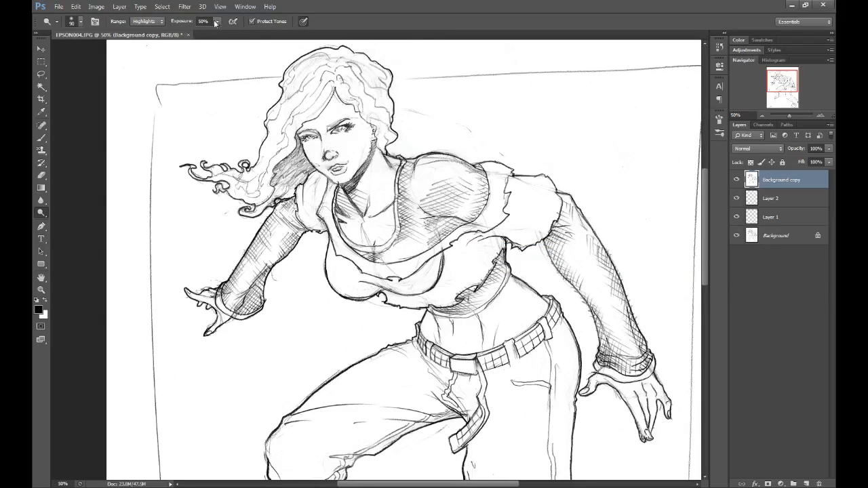
{"action": "left_click", "coordinate": [159, 21]}
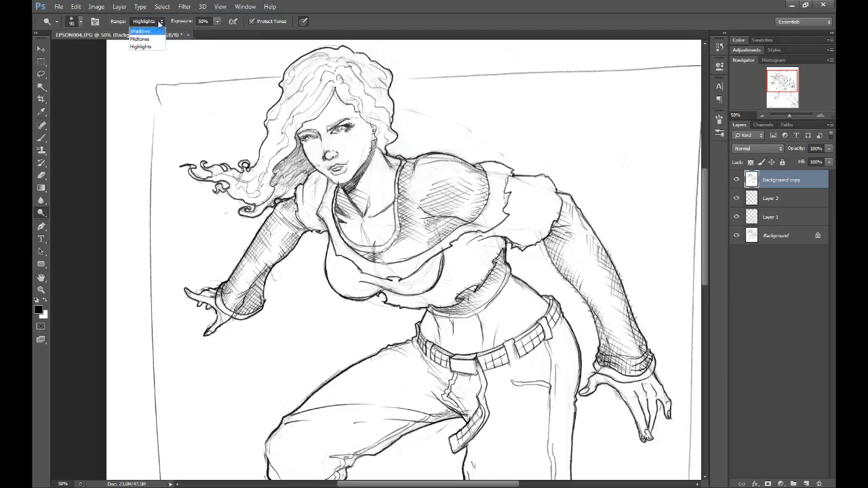
{"action": "left_click", "coordinate": [160, 22]}
{"action": "left_click_drag", "start_coordinate": [455, 87], "coordinate": [500, 188]}
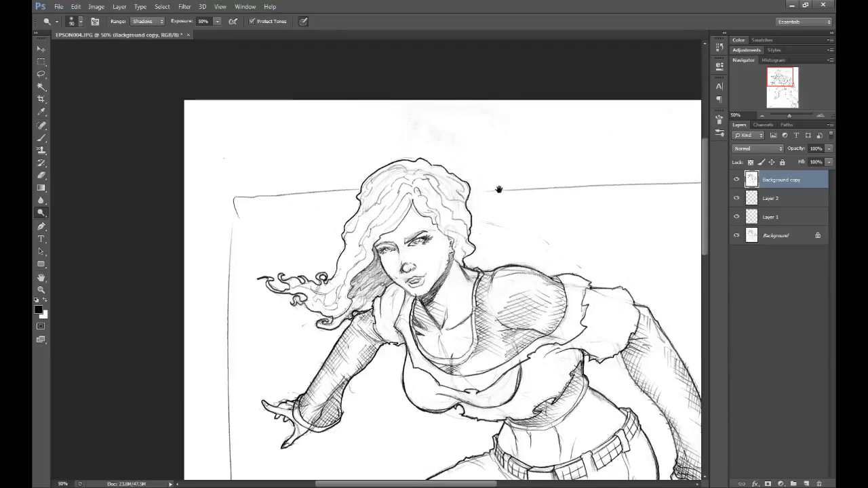
{"action": "key", "text": "bracketright"}
{"action": "key", "text": "bracketright"}
{"action": "key", "text": "bracketright"}
{"action": "key", "text": "bracketright"}
{"action": "key", "text": "bracketright"}
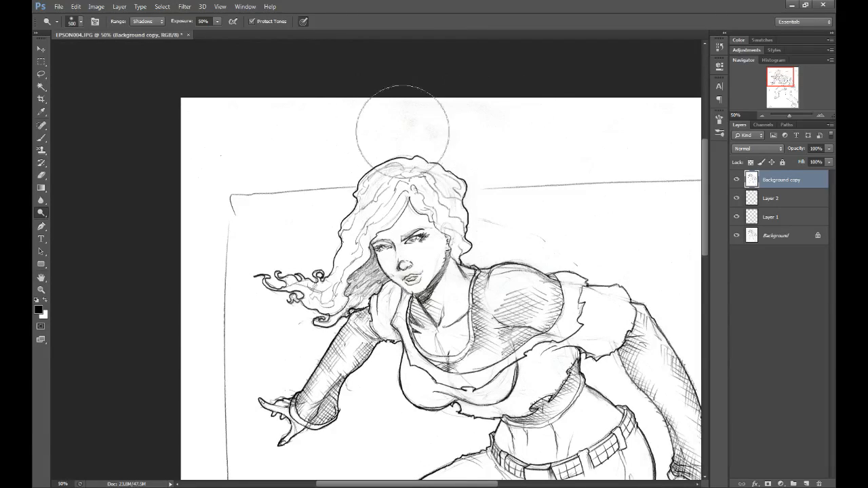
{"action": "left_click", "coordinate": [156, 25]}
{"action": "left_click", "coordinate": [158, 45]}
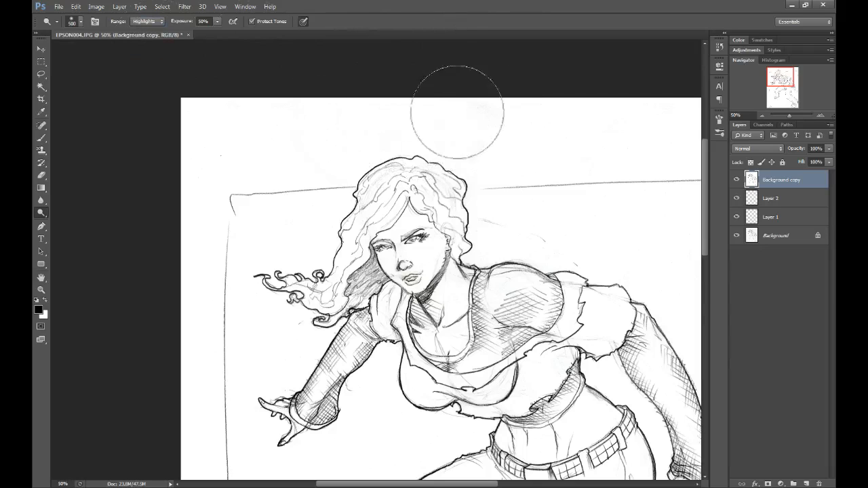
Step: Reduce the Dodge brush size and lighten the faint shading and sketch marks inside the hair
{"action": "key", "text": "bracketleft"}
{"action": "key", "text": "bracketleft"}
{"action": "key", "text": "bracketleft"}
{"action": "key", "text": "bracketleft"}
{"action": "key", "text": "bracketleft"}
{"action": "key", "text": "bracketleft"}
{"action": "key", "text": "bracketleft"}
{"action": "key", "text": "bracketleft"}
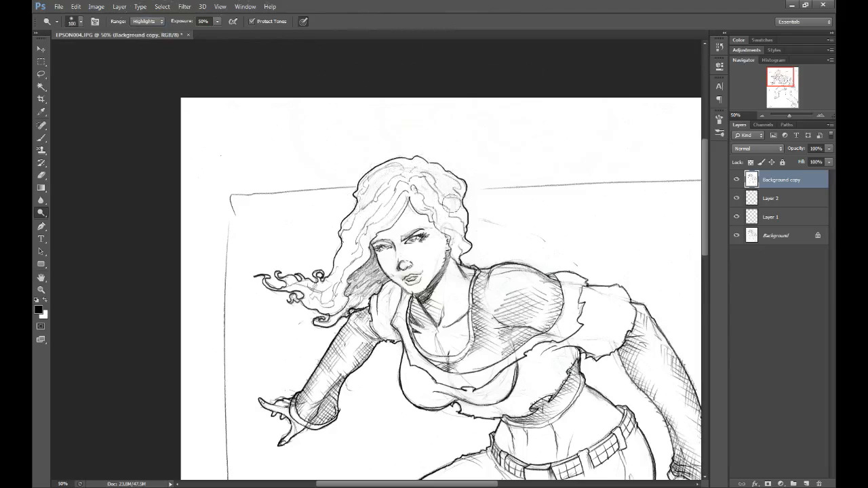
{"action": "key", "text": "bracketright"}
{"action": "key", "text": "bracketright"}
{"action": "mouse_move", "coordinate": [441, 190]}
{"action": "left_mouse_down"}
{"action": "mouse_move", "coordinate": [398, 175]}
{"action": "mouse_move", "coordinate": [378, 184]}
{"action": "mouse_move", "coordinate": [383, 201]}
{"action": "mouse_move", "coordinate": [367, 232]}
{"action": "mouse_move", "coordinate": [394, 209]}
{"action": "left_mouse_up"}
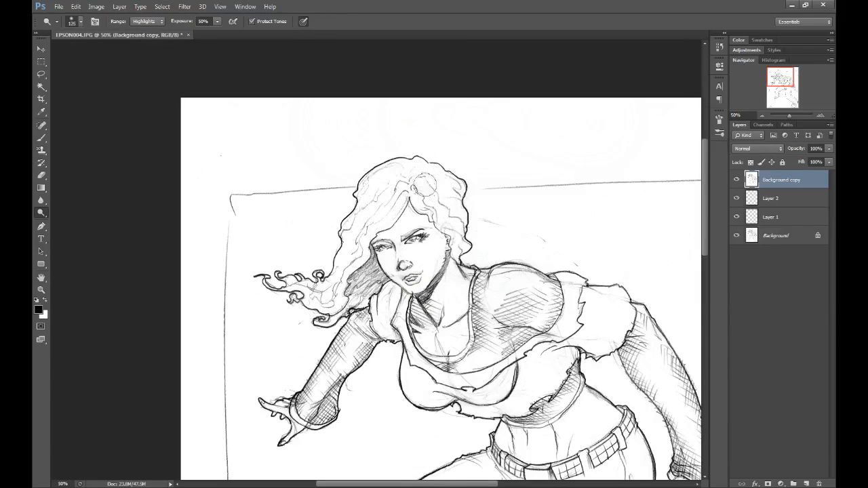
Step: Dodge the faint construction lines on the face and upper chest and around the flowing hair tips and adjacent hand with a smaller brush
{"action": "key", "text": "bracketleft"}
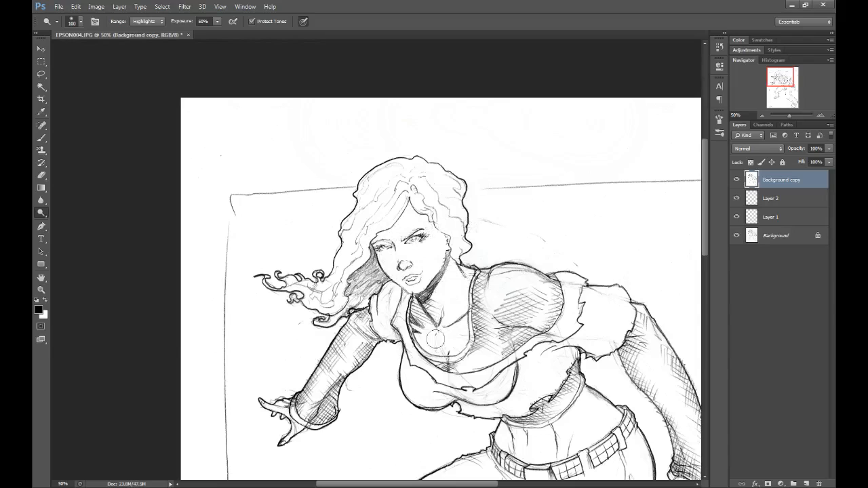
{"action": "key", "text": "bracketleft"}
{"action": "key", "text": "bracketleft"}
{"action": "key", "text": "bracketleft"}
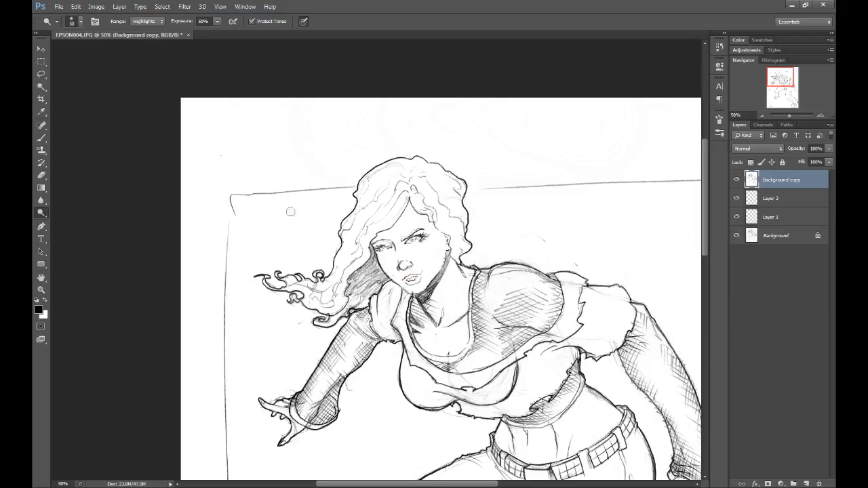
{"action": "mouse_move", "coordinate": [267, 290]}
{"action": "left_mouse_down"}
{"action": "mouse_move", "coordinate": [326, 323]}
{"action": "mouse_move", "coordinate": [324, 339]}
{"action": "left_mouse_up"}
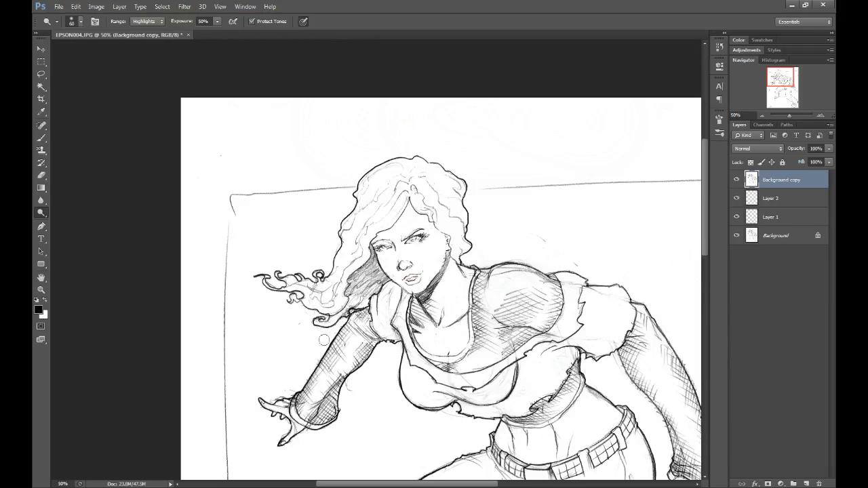
{"action": "mouse_move", "coordinate": [283, 398]}
{"action": "left_mouse_down"}
{"action": "mouse_move", "coordinate": [264, 400]}
{"action": "mouse_move", "coordinate": [292, 418]}
{"action": "mouse_move", "coordinate": [294, 436]}
{"action": "mouse_move", "coordinate": [279, 409]}
{"action": "left_mouse_up"}
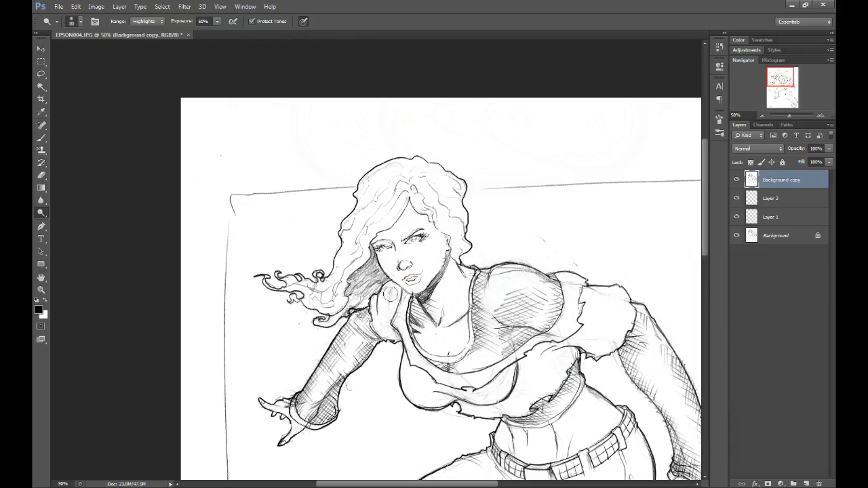
Step: Enlarge the Dodge brush to 90 px and lighten stray marks on the torn shirt, undoing the stroke that fades the shoulder hatching
{"action": "key", "text": "bracketright"}
{"action": "key", "text": "bracketright"}
{"action": "key", "text": "bracketright"}
{"action": "mouse_move", "coordinate": [401, 303]}
{"action": "left_mouse_down"}
{"action": "mouse_move", "coordinate": [406, 339]}
{"action": "mouse_move", "coordinate": [428, 365]}
{"action": "mouse_move", "coordinate": [484, 378]}
{"action": "mouse_move", "coordinate": [444, 370]}
{"action": "left_mouse_up"}
{"action": "mouse_move", "coordinate": [489, 305]}
{"action": "left_mouse_down"}
{"action": "mouse_move", "coordinate": [529, 299]}
{"action": "mouse_move", "coordinate": [533, 307]}
{"action": "mouse_move", "coordinate": [519, 297]}
{"action": "mouse_move", "coordinate": [520, 311]}
{"action": "mouse_move", "coordinate": [571, 283]}
{"action": "left_mouse_up"}
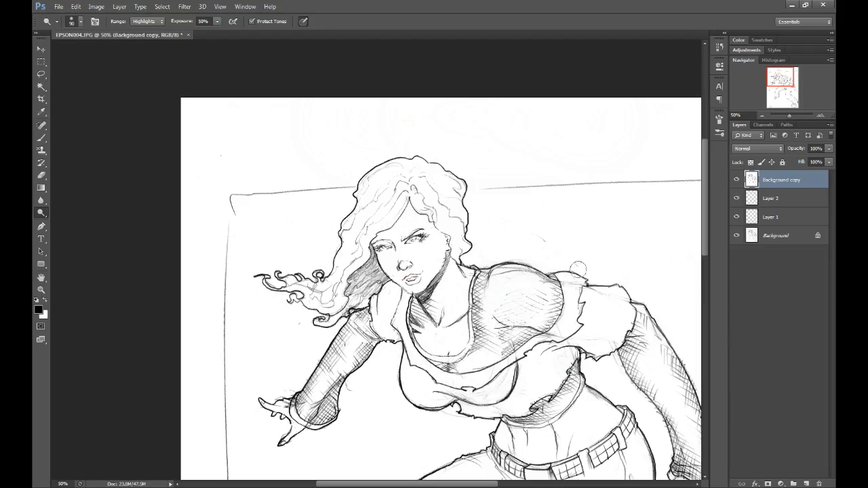
{"action": "key", "text": "ctrl+z"}
{"action": "mouse_move", "coordinate": [519, 271]}
{"action": "left_mouse_down"}
{"action": "mouse_move", "coordinate": [505, 272]}
{"action": "mouse_move", "coordinate": [506, 253]}
{"action": "mouse_move", "coordinate": [525, 234]}
{"action": "mouse_move", "coordinate": [573, 275]}
{"action": "mouse_move", "coordinate": [574, 313]}
{"action": "left_mouse_up"}
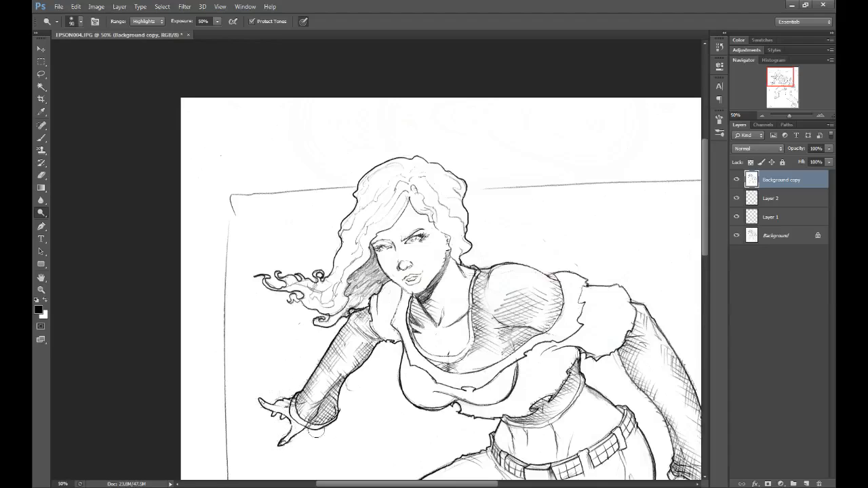
Step: Dodge the stray sketch marks around the torn sleeve, the crosshatched arm and the hand beside the hip
{"action": "left_click_drag", "start_coordinate": [468, 387], "coordinate": [366, 296]}
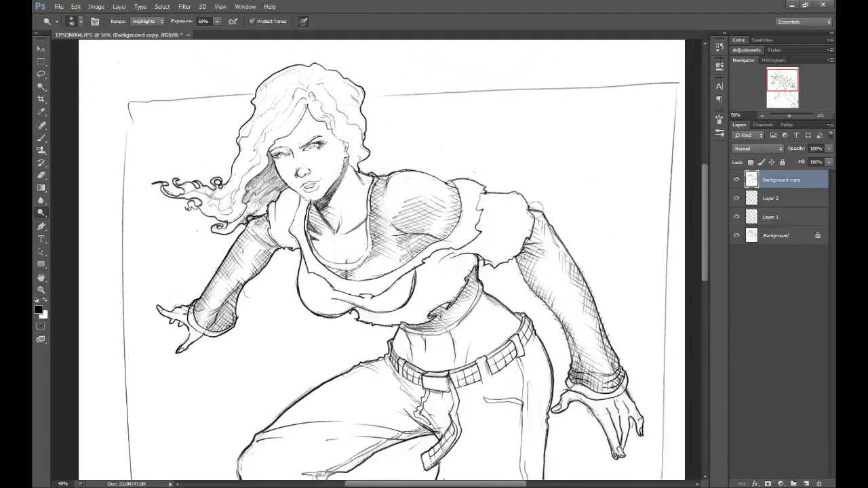
{"action": "mouse_move", "coordinate": [629, 390]}
{"action": "left_mouse_down"}
{"action": "mouse_move", "coordinate": [638, 424]}
{"action": "mouse_move", "coordinate": [622, 403]}
{"action": "mouse_move", "coordinate": [628, 429]}
{"action": "mouse_move", "coordinate": [612, 411]}
{"action": "left_mouse_up"}
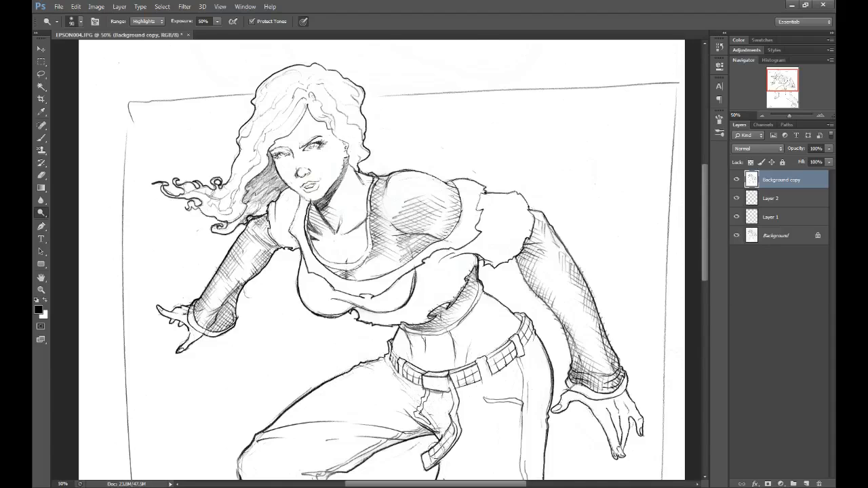
Step: Dodge the faint sketch lines and smudges around the hips, both trouser legs and the shoes
{"action": "scroll", "coordinate": [407, 380], "scroll_direction": "down", "scroll_amount": 4}
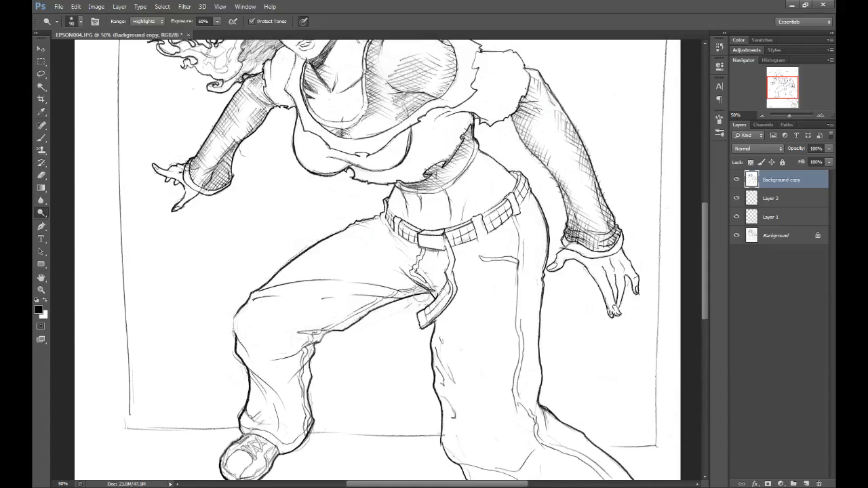
{"action": "mouse_move", "coordinate": [387, 295]}
{"action": "left_mouse_down"}
{"action": "mouse_move", "coordinate": [286, 342]}
{"action": "mouse_move", "coordinate": [441, 173]}
{"action": "left_mouse_up"}
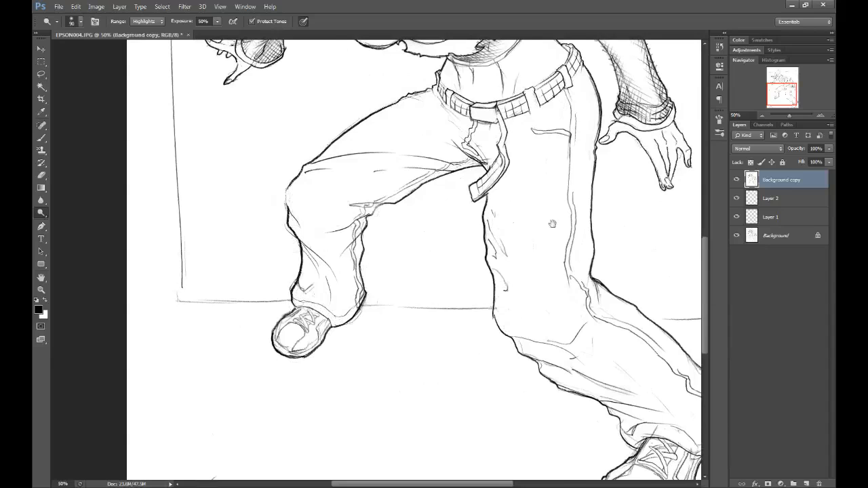
{"action": "left_click_drag", "start_coordinate": [564, 223], "coordinate": [518, 215]}
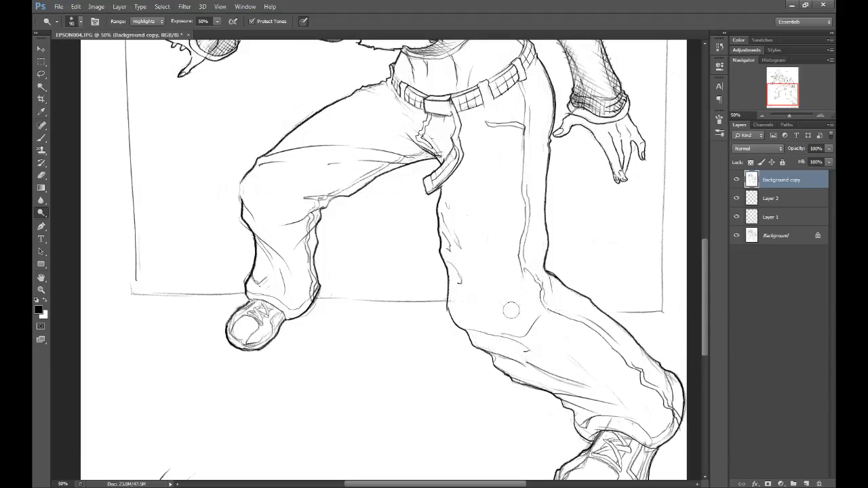
{"action": "left_click_drag", "start_coordinate": [563, 339], "coordinate": [466, 228]}
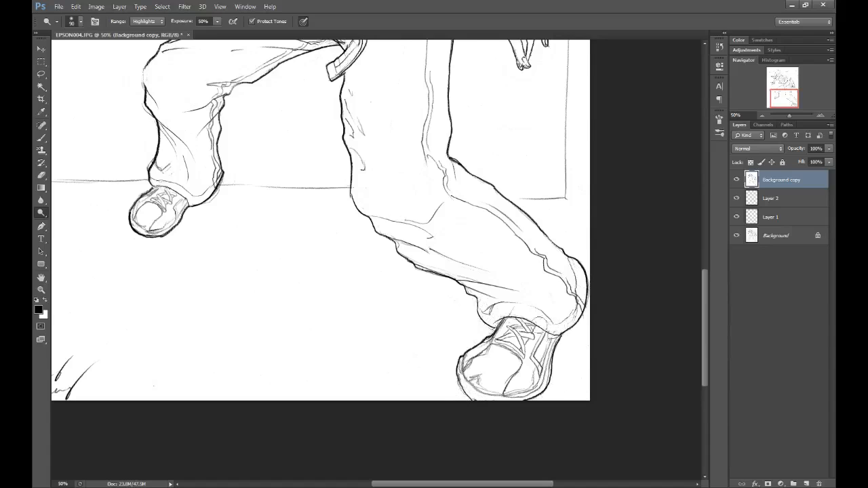
Step: Review the cleaned drawing from shoes to head and compare it with the original scan by toggling the Background copy layer's visibility
{"action": "left_click_drag", "start_coordinate": [502, 168], "coordinate": [534, 285]}
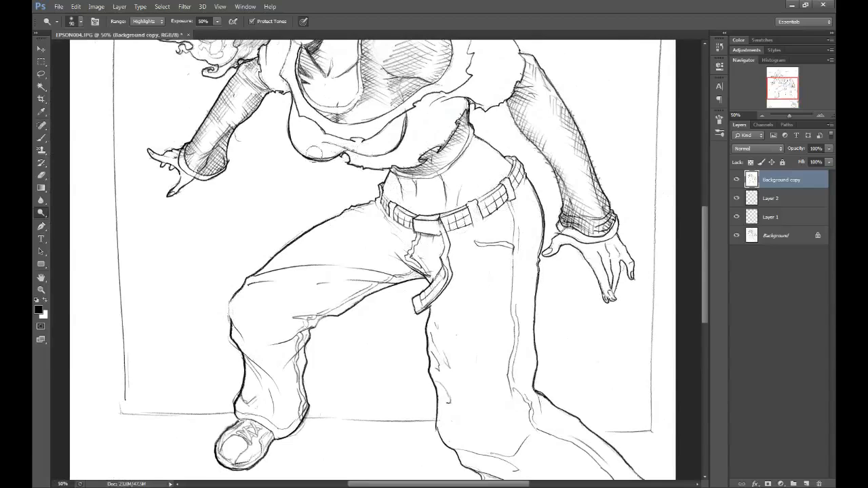
{"action": "left_click_drag", "start_coordinate": [347, 84], "coordinate": [426, 204]}
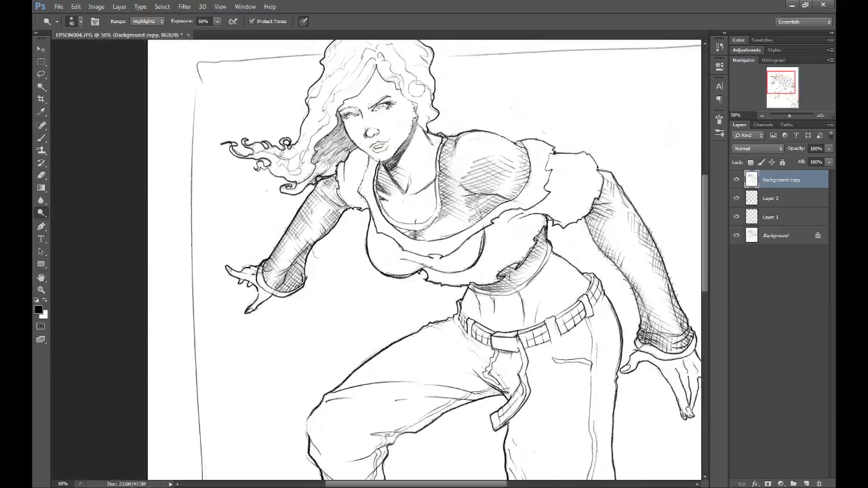
{"action": "left_click_drag", "start_coordinate": [427, 63], "coordinate": [477, 159]}
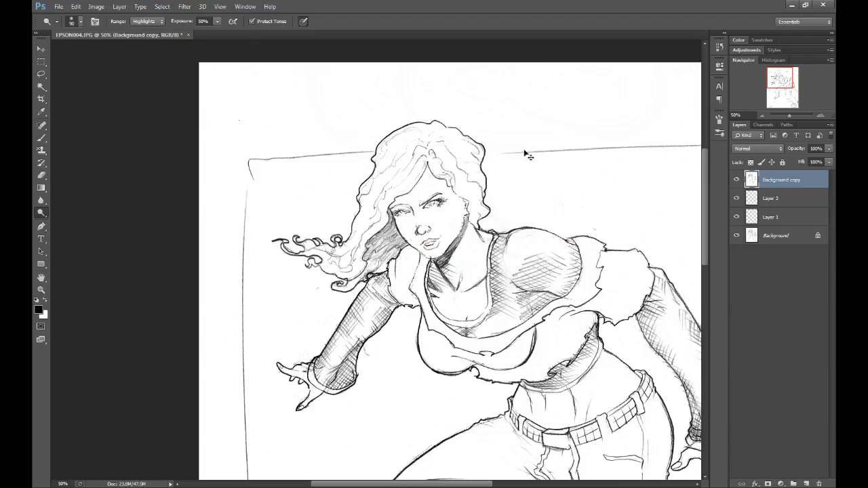
{"action": "key", "text": "ctrl+minus"}
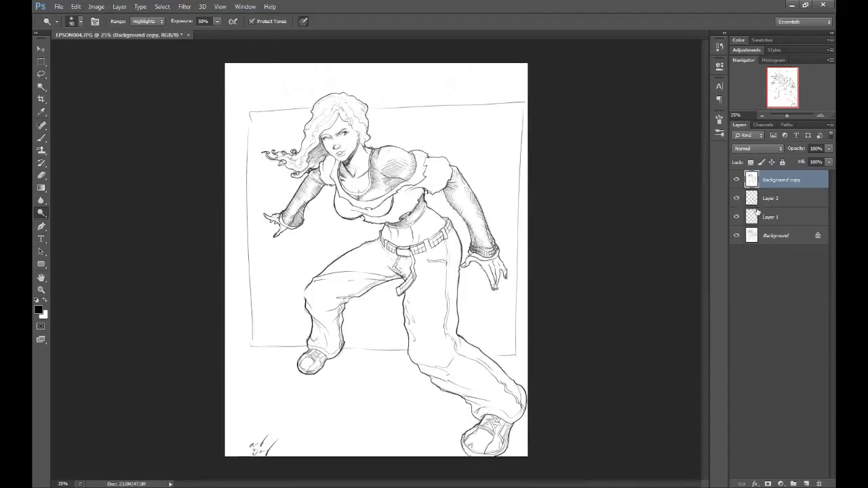
{"action": "left_click", "coordinate": [738, 182]}
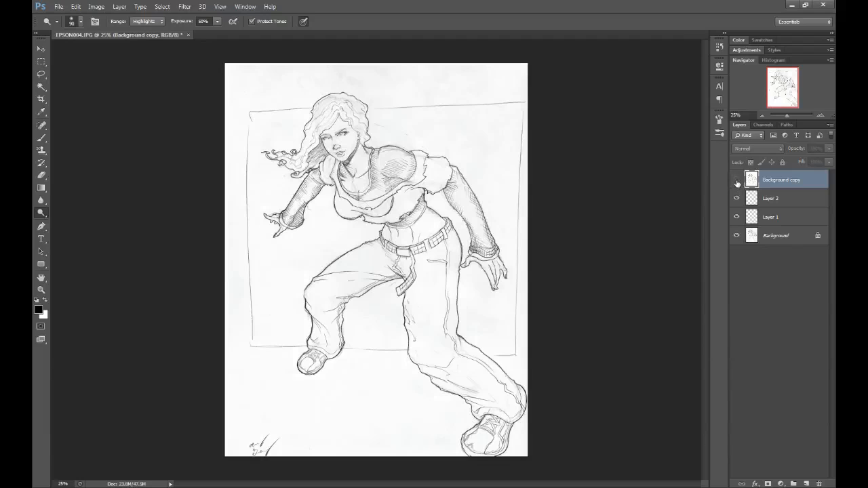
{"action": "left_click", "coordinate": [737, 181]}
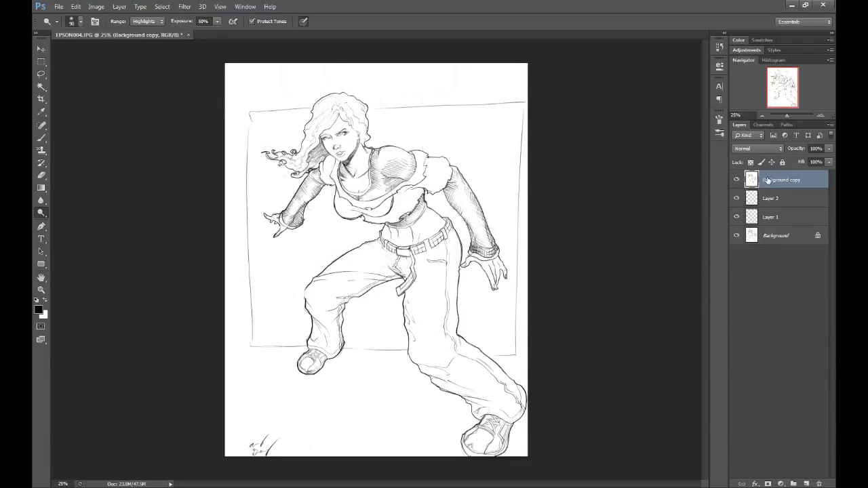
Step: Desaturate the Background copy layer completely with Hue/Saturation, setting Saturation to -100
{"action": "key", "text": "ctrl+u"}
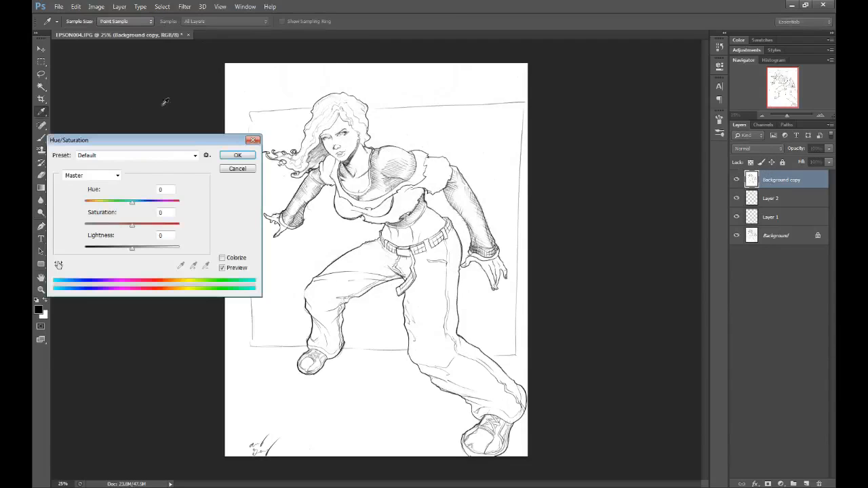
{"action": "left_click_drag", "start_coordinate": [131, 226], "coordinate": [83, 226]}
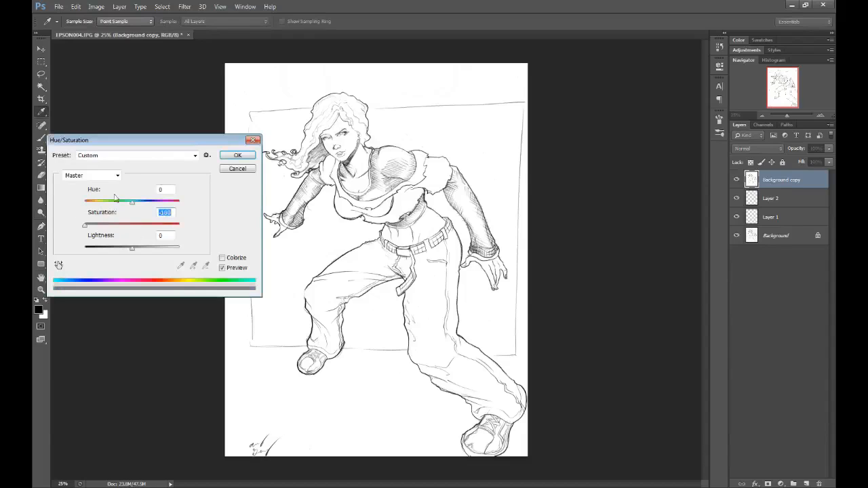
{"action": "left_click", "coordinate": [235, 155]}
{"action": "key", "text": "o"}
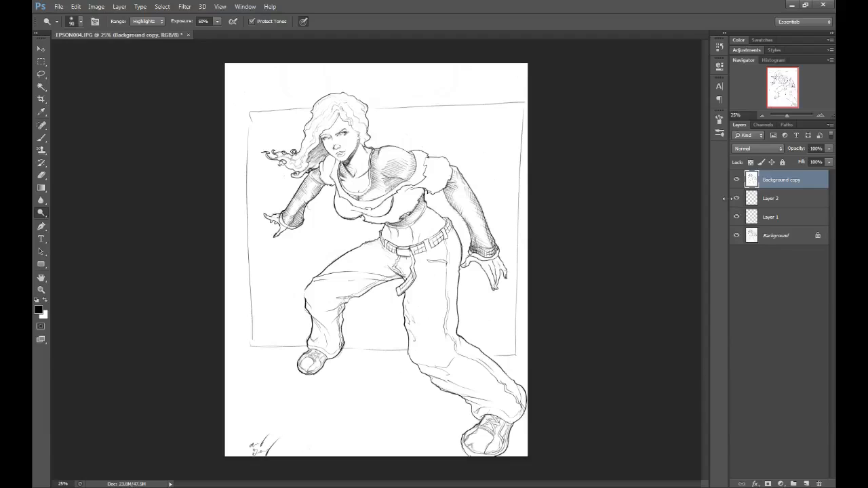
Step: Rename the Background copy layer as "lines" and set its blending mode to Multiply
{"action": "left_click", "coordinate": [768, 217]}
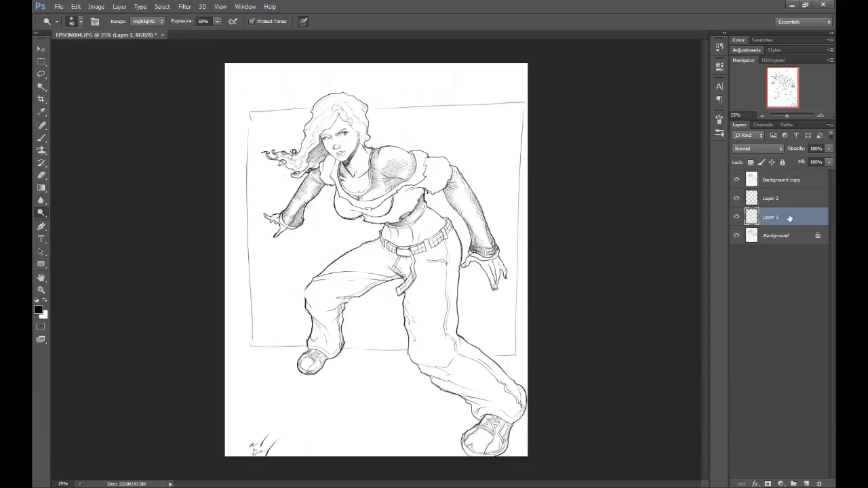
{"action": "left_click", "coordinate": [765, 179]}
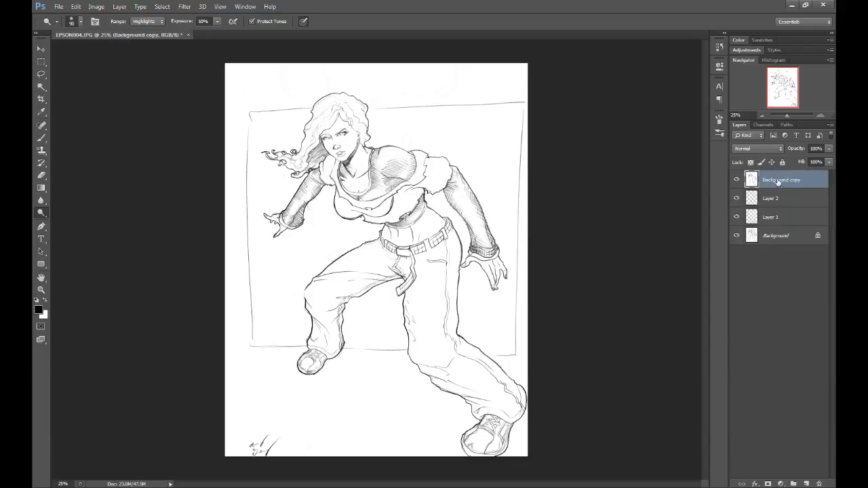
{"action": "double_click", "coordinate": [787, 180]}
{"action": "type", "text": "L"}
{"action": "left_click", "coordinate": [752, 201]}
{"action": "left_click", "coordinate": [759, 181]}
{"action": "left_click", "coordinate": [768, 148]}
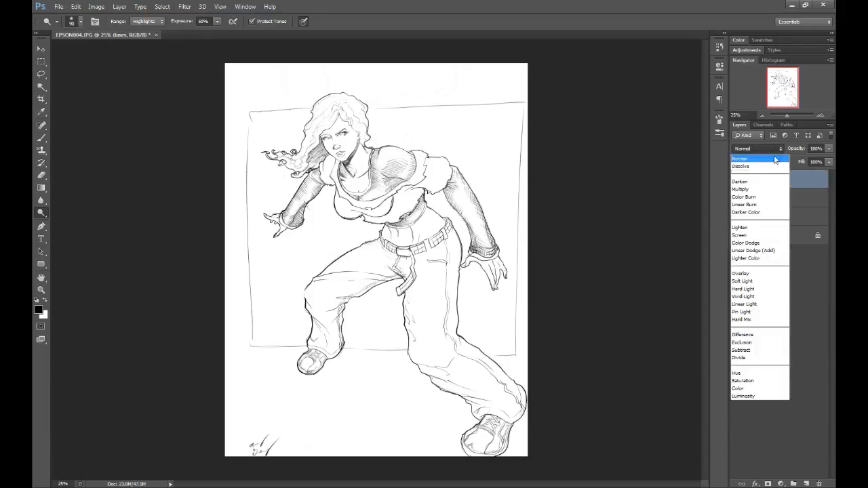
{"action": "left_click", "coordinate": [771, 197]}
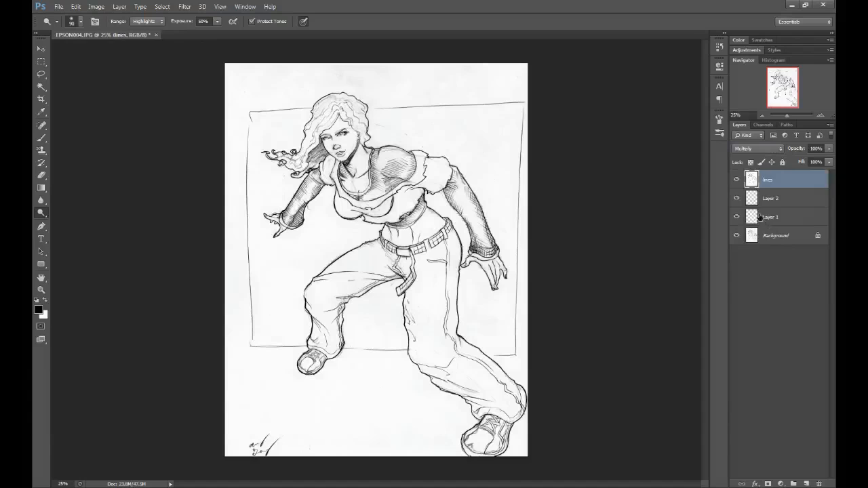
Step: Choose a muted teal foreground color and fill Layer 1 with it
{"action": "left_click", "coordinate": [759, 218]}
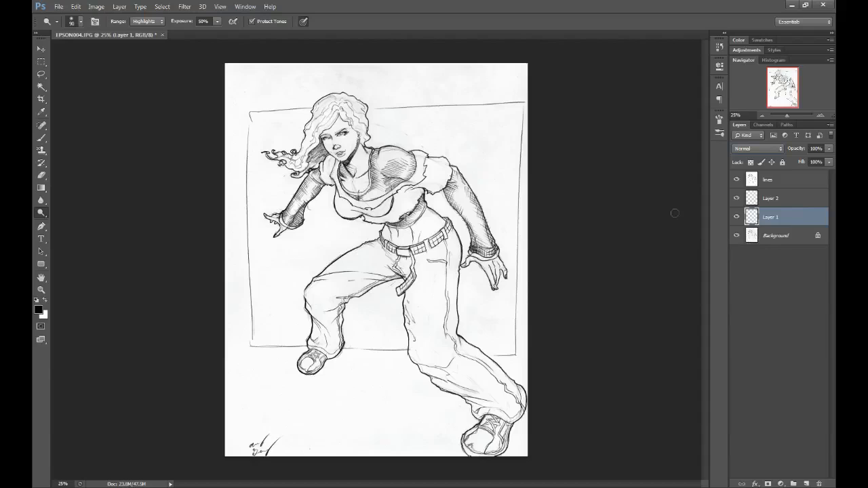
{"action": "left_click", "coordinate": [38, 309]}
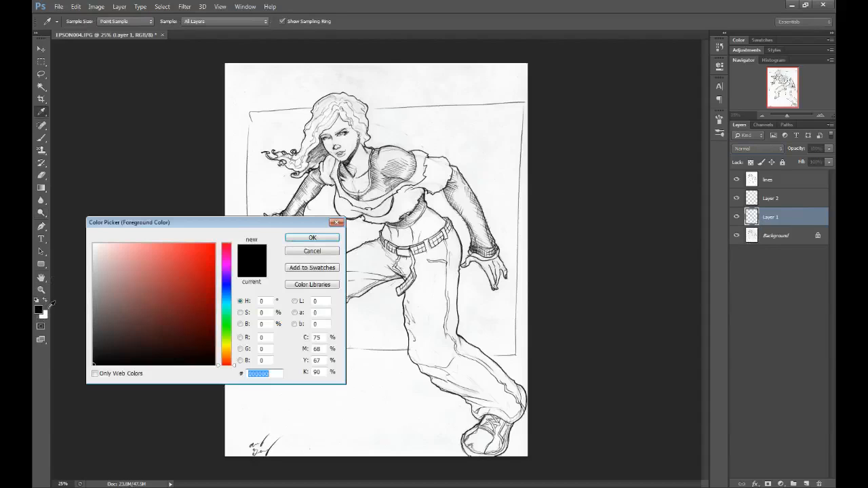
{"action": "left_click", "coordinate": [156, 278]}
{"action": "left_click_drag", "start_coordinate": [229, 292], "coordinate": [227, 308]}
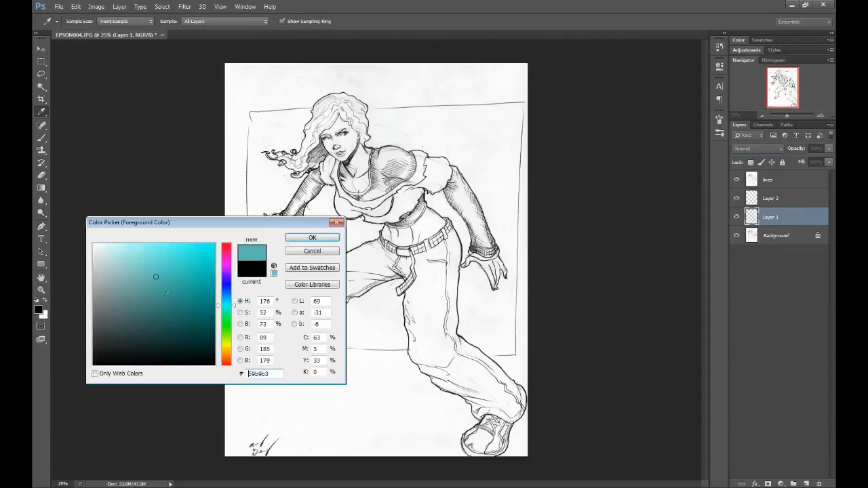
{"action": "left_click", "coordinate": [312, 239]}
{"action": "key", "text": "o"}
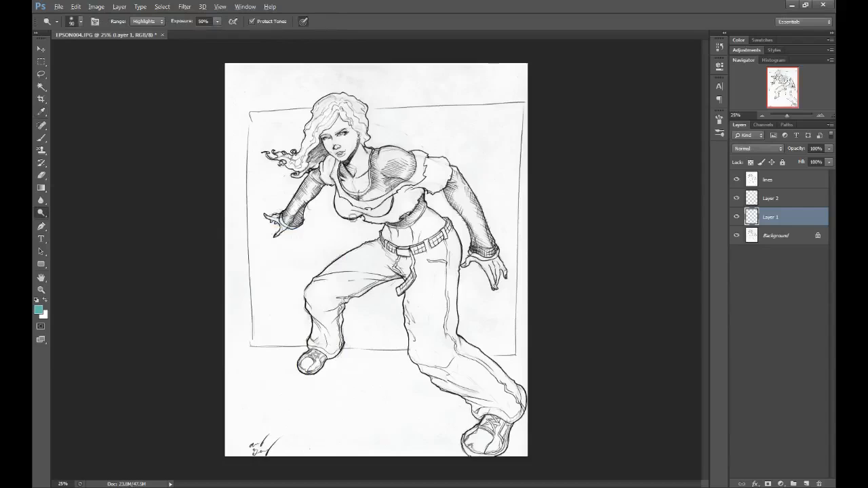
{"action": "key", "text": "alt+BackSpace"}
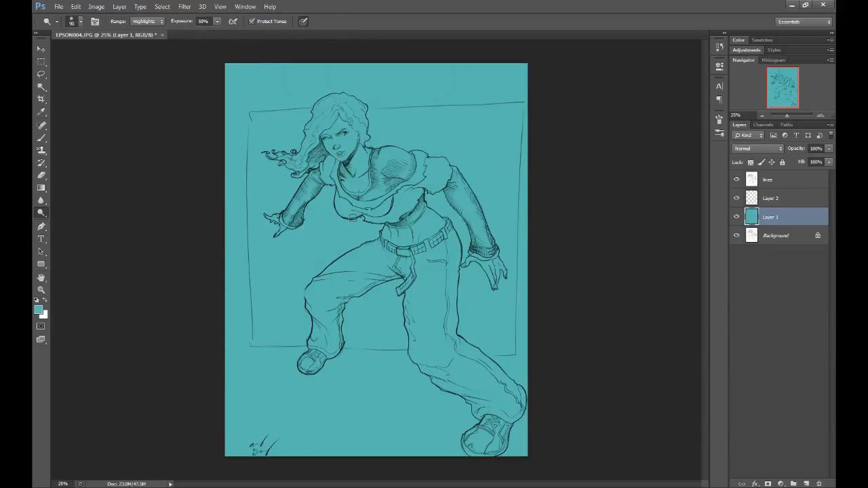
Step: Rename the teal-filled Layer 1 as "base" and make the lines layer active
{"action": "double_click", "coordinate": [774, 217]}
{"action": "left_click", "coordinate": [753, 203]}
{"action": "left_click", "coordinate": [752, 223]}
{"action": "left_click", "coordinate": [753, 184]}
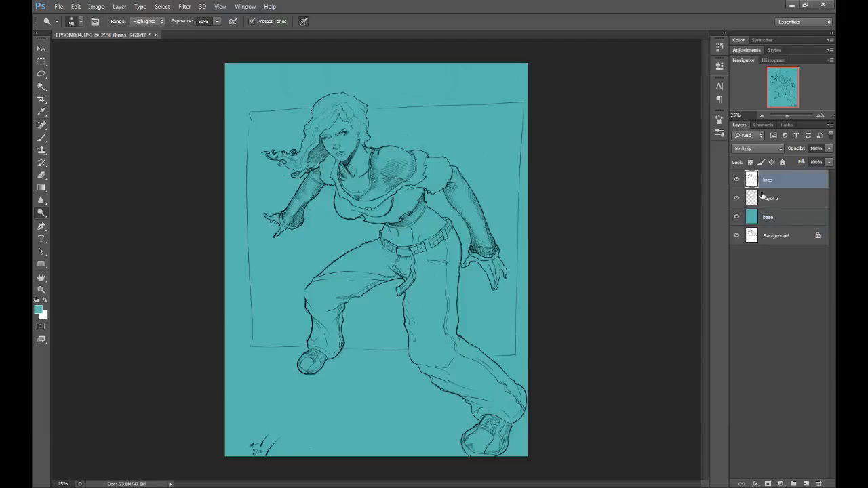
Step: Try a Magic Wand selection of the area around the figure on the lines layer, examine the trouser outline for leaks, and deselect
{"action": "key", "text": "w"}
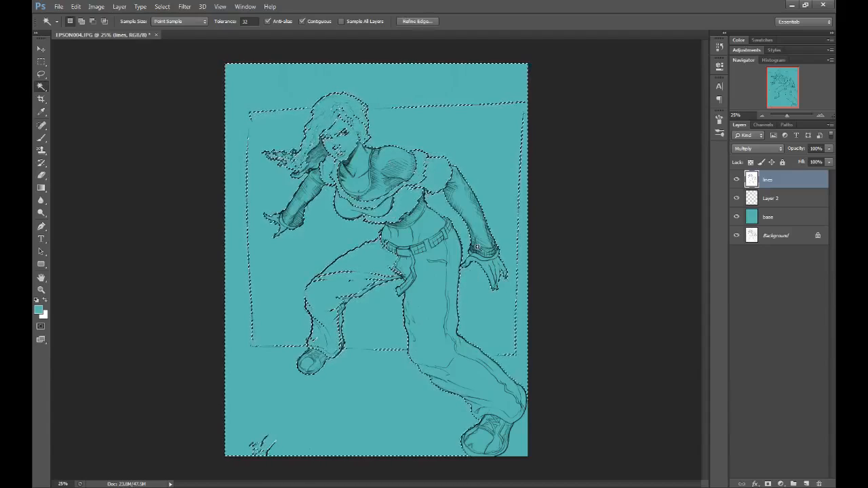
{"action": "key", "text": "ctrl+d"}
{"action": "key", "text": "ctrl+plus"}
{"action": "key", "text": "ctrl+plus"}
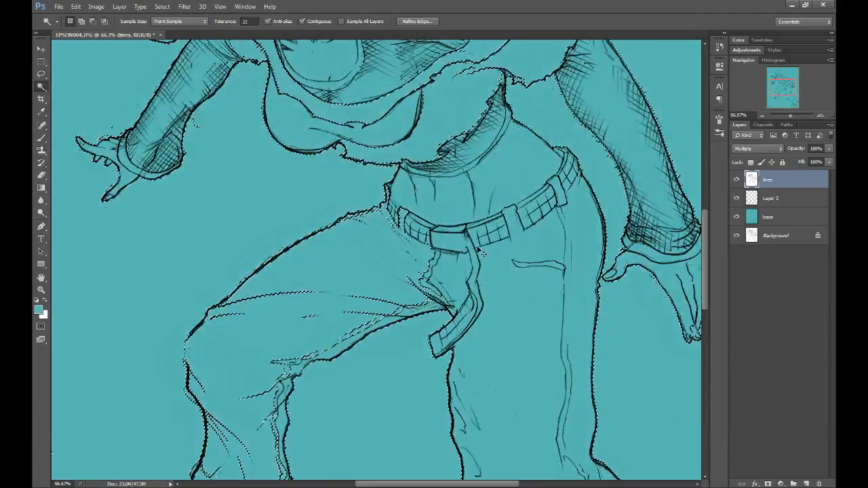
{"action": "left_click_drag", "start_coordinate": [289, 303], "coordinate": [333, 217]}
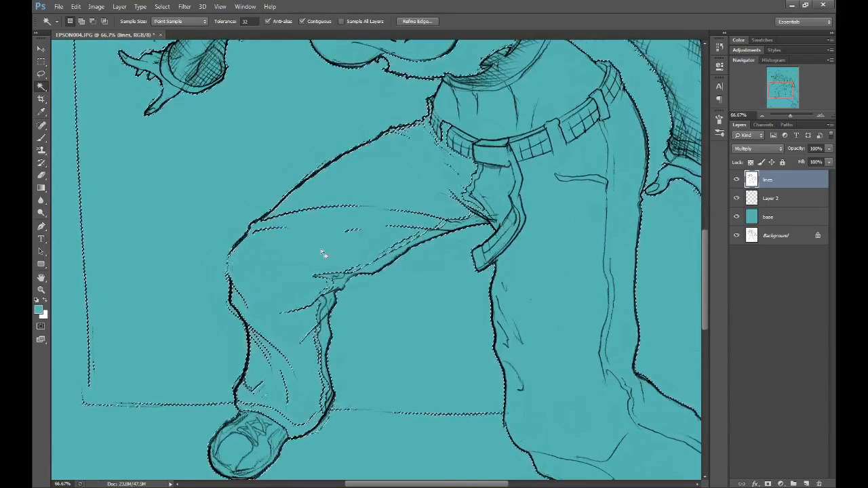
{"action": "key", "text": "ctrl+d"}
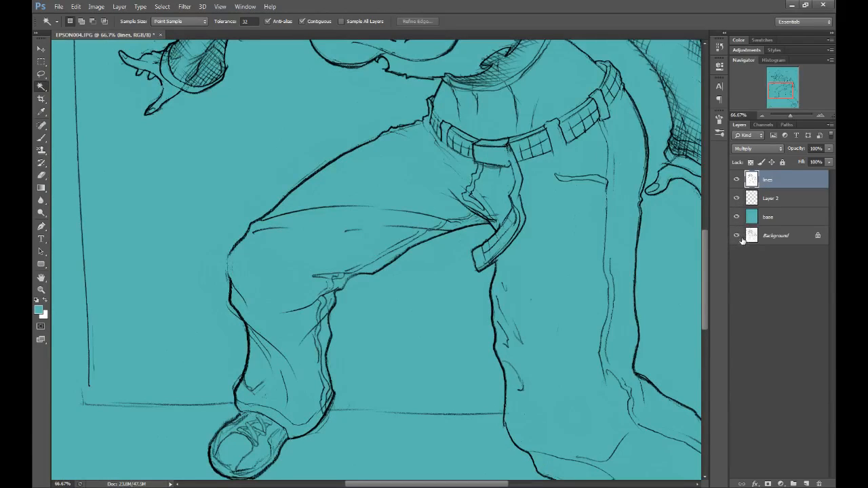
Step: Duplicate the lines layer for retouching with the Brush tool and hide the original lines layer
{"action": "key", "text": "b"}
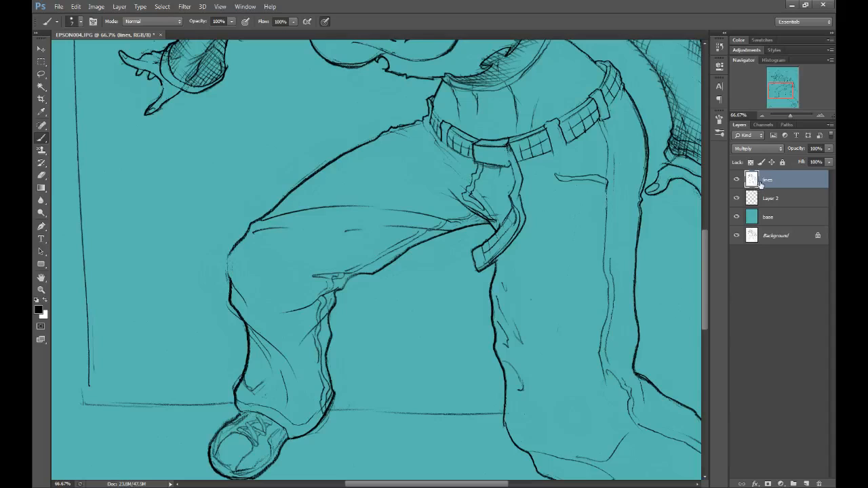
{"action": "key", "text": "ctrl+j"}
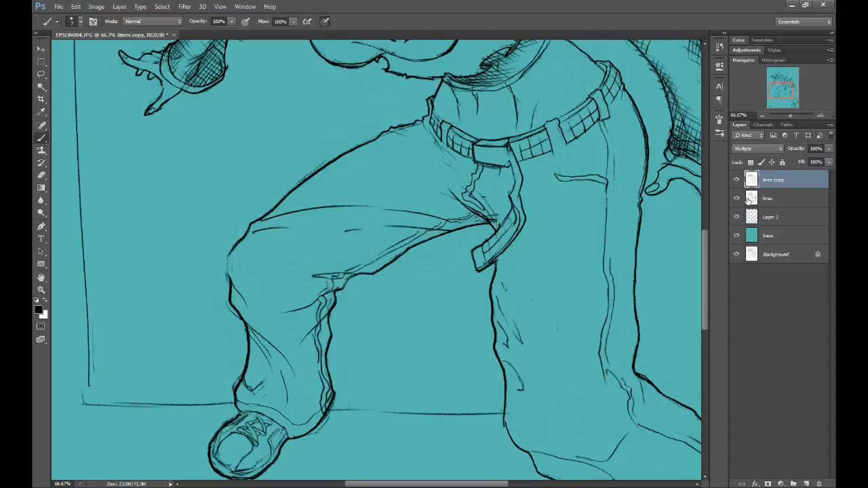
{"action": "left_click", "coordinate": [738, 198]}
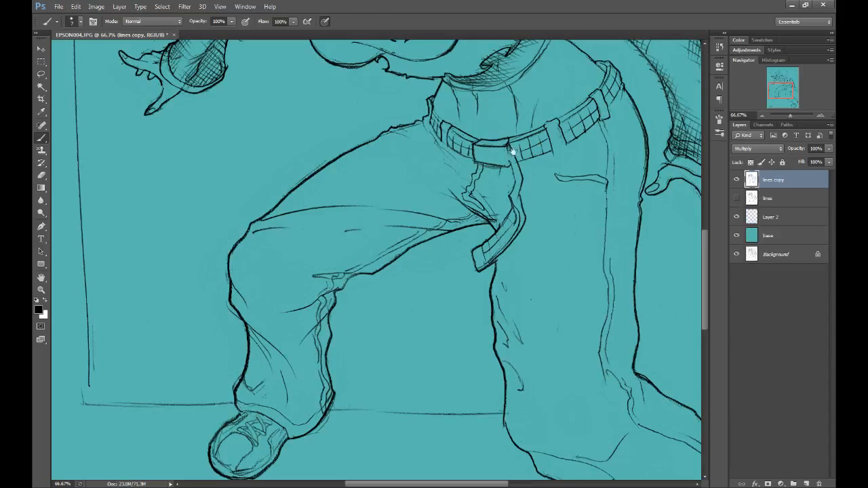
Step: Compare the retouched lines copy with the original lines by toggling both layers' visibility, leaving only the copy shown
{"action": "key", "text": "w"}
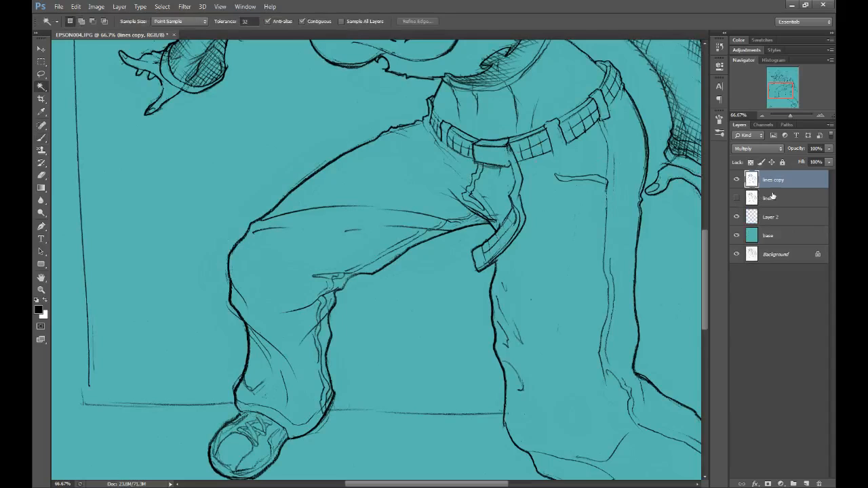
{"action": "left_click", "coordinate": [738, 198]}
{"action": "left_click", "coordinate": [736, 181]}
{"action": "left_click", "coordinate": [737, 181]}
{"action": "left_click", "coordinate": [737, 197]}
Step: Test the lines copy with a Magic Wand selection around the figure, check the shirt, face and hair for leaks, and deselect
{"action": "left_click", "coordinate": [329, 137]}
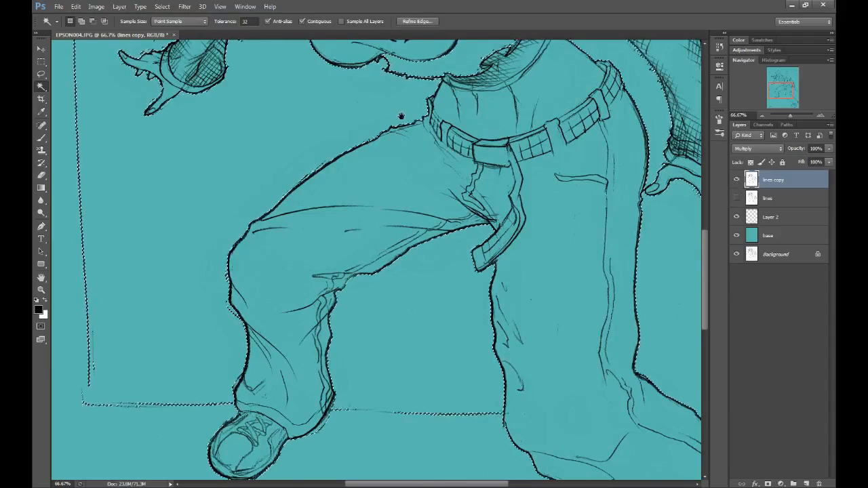
{"action": "left_click_drag", "start_coordinate": [398, 120], "coordinate": [450, 333]}
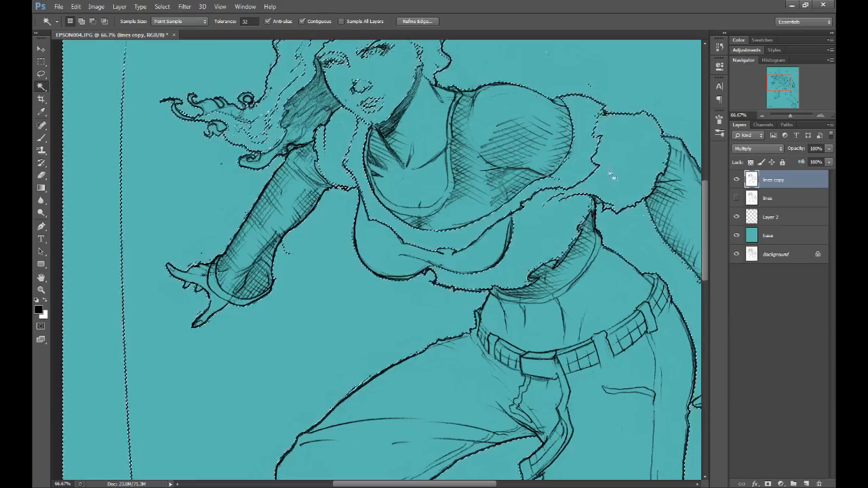
{"action": "left_click", "coordinate": [388, 101], "text": "shift"}
{"action": "left_click_drag", "start_coordinate": [388, 102], "coordinate": [420, 261]}
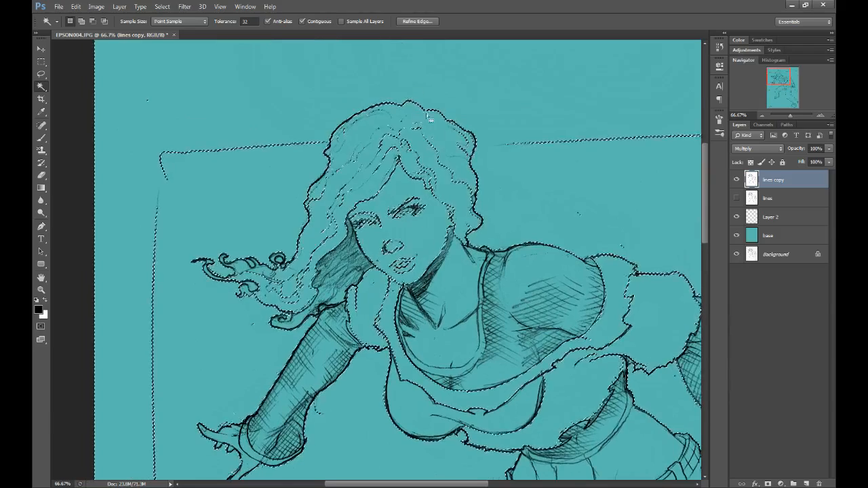
{"action": "key", "text": "ctrl+d"}
{"action": "key", "text": "b"}
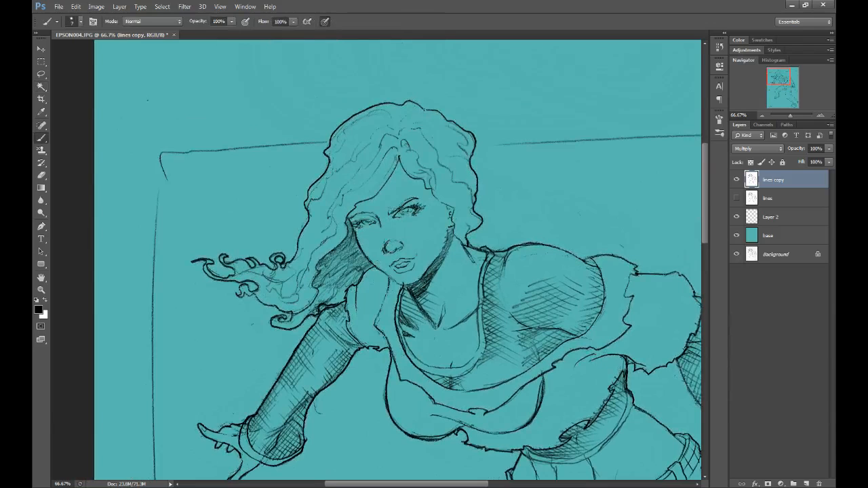
Step: Select the empty area around the figure on the lines copy layer with the Magic Wand and check the whole outline
{"action": "key", "text": "w"}
{"action": "left_click", "coordinate": [568, 167]}
{"action": "scroll", "coordinate": [581, 217], "scroll_direction": "down", "scroll_amount": 4}
{"action": "scroll", "coordinate": [582, 217], "scroll_direction": "right", "scroll_amount": 4}
{"action": "left_click_drag", "start_coordinate": [589, 279], "coordinate": [492, 172]}
{"action": "left_click_drag", "start_coordinate": [454, 347], "coordinate": [489, 145]}
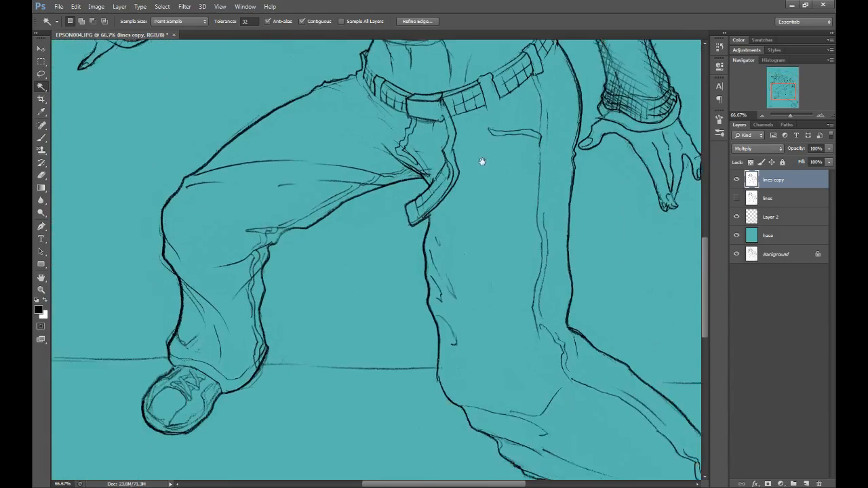
{"action": "left_click_drag", "start_coordinate": [523, 268], "coordinate": [431, 147]}
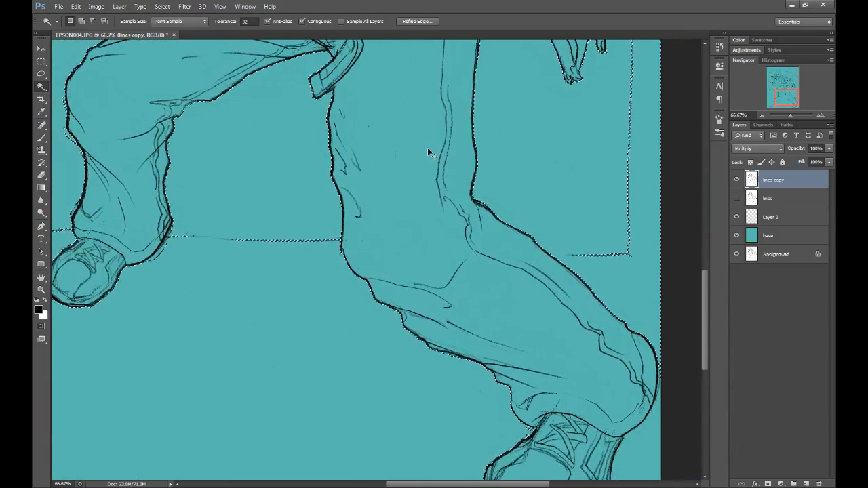
{"action": "scroll", "coordinate": [427, 148], "scroll_direction": "down", "scroll_amount": 2}
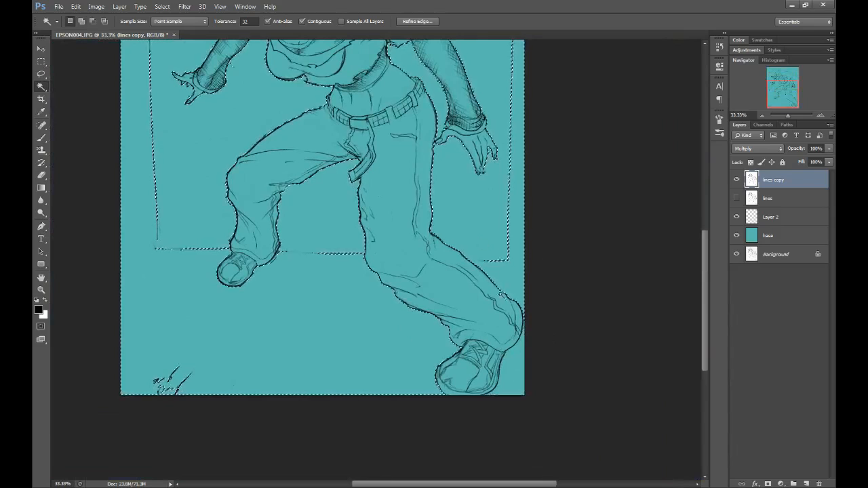
{"action": "left_click_drag", "start_coordinate": [422, 128], "coordinate": [490, 326]}
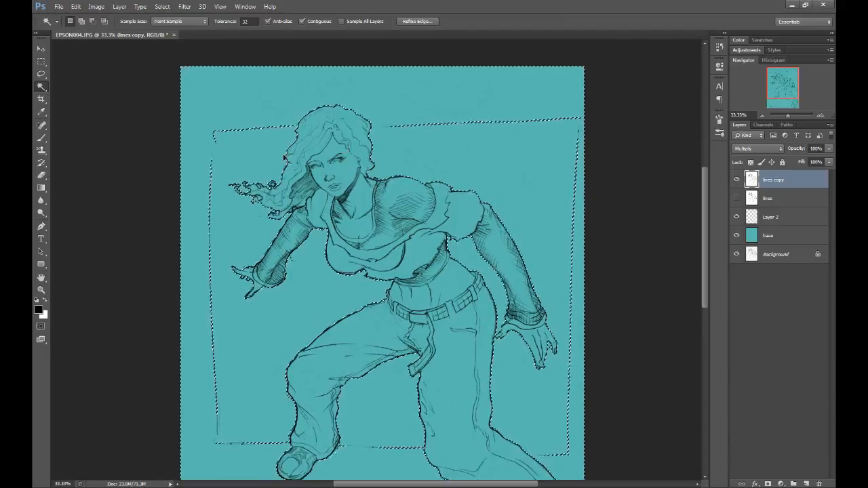
Step: Add the small enclosed gaps between the flowing hair curls to the background selection and check the outline down to the shoes
{"action": "key", "text": "ctrl+plus"}
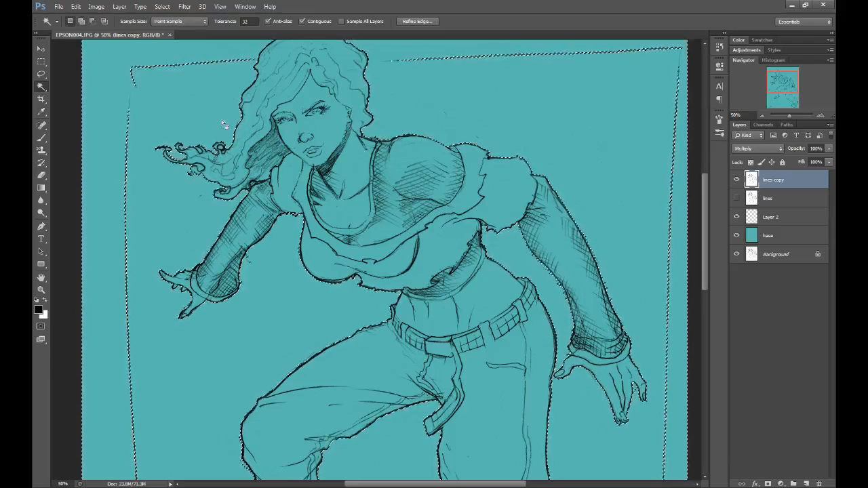
{"action": "left_click", "coordinate": [220, 150], "text": "shift"}
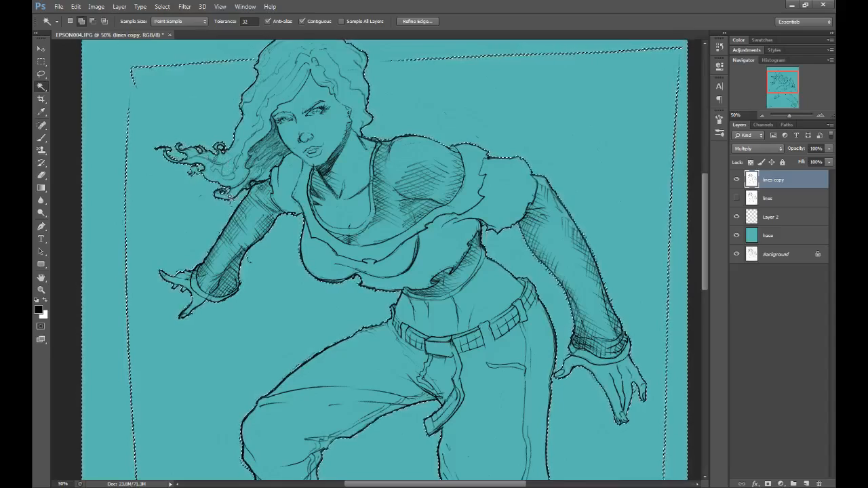
{"action": "scroll", "coordinate": [253, 218], "scroll_direction": "down", "scroll_amount": 10}
{"action": "scroll", "coordinate": [320, 169], "scroll_direction": "right", "scroll_amount": 5}
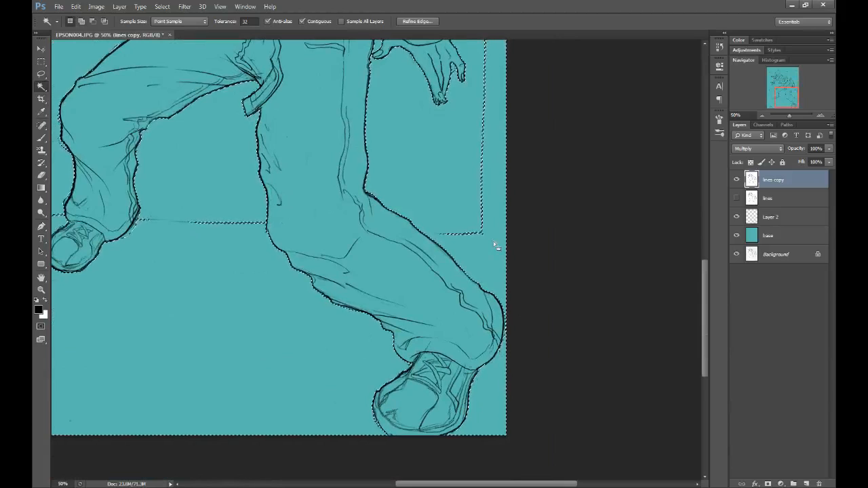
{"action": "scroll", "coordinate": [495, 244], "scroll_direction": "down", "scroll_amount": 3}
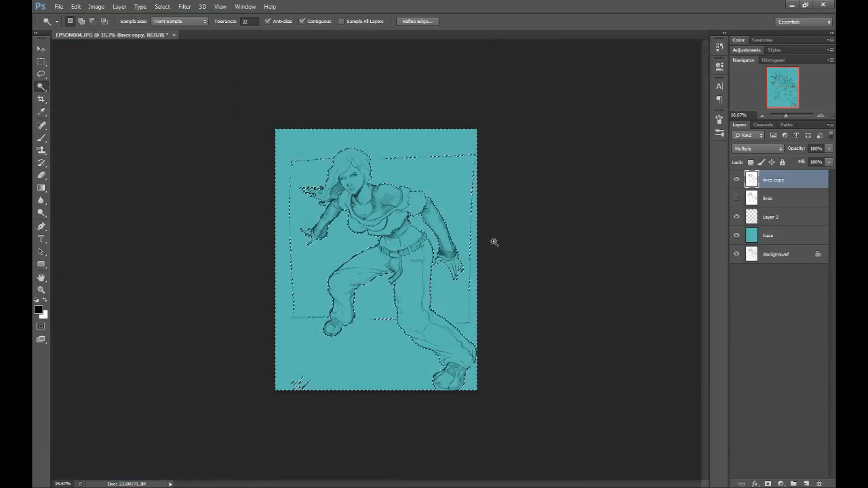
{"action": "scroll", "coordinate": [340, 117], "scroll_direction": "up", "scroll_amount": 1}
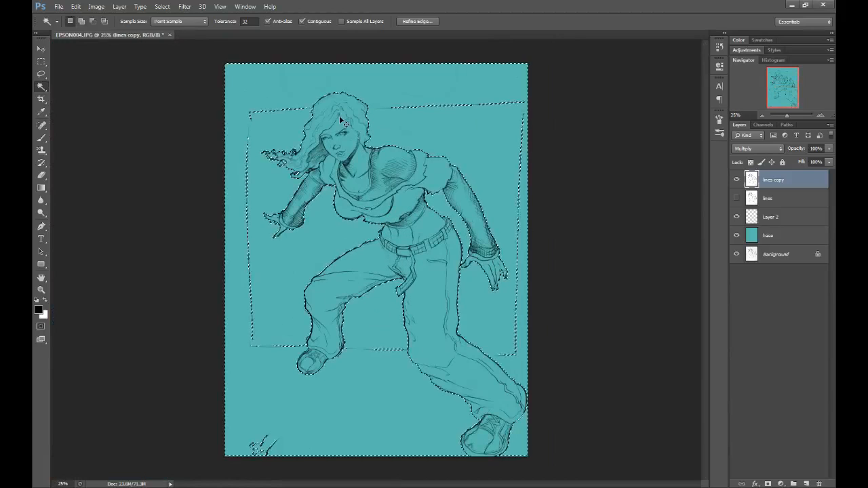
Step: Expand the background selection by a few pixels so that its edge moves into the outline of the figure
{"action": "left_click", "coordinate": [162, 6]}
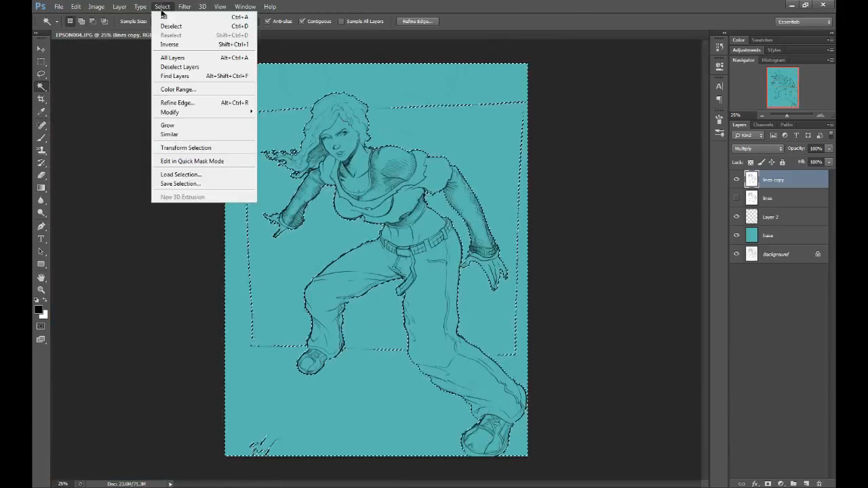
{"action": "mouse_move", "coordinate": [203, 114]}
{"action": "left_click", "coordinate": [275, 129]}
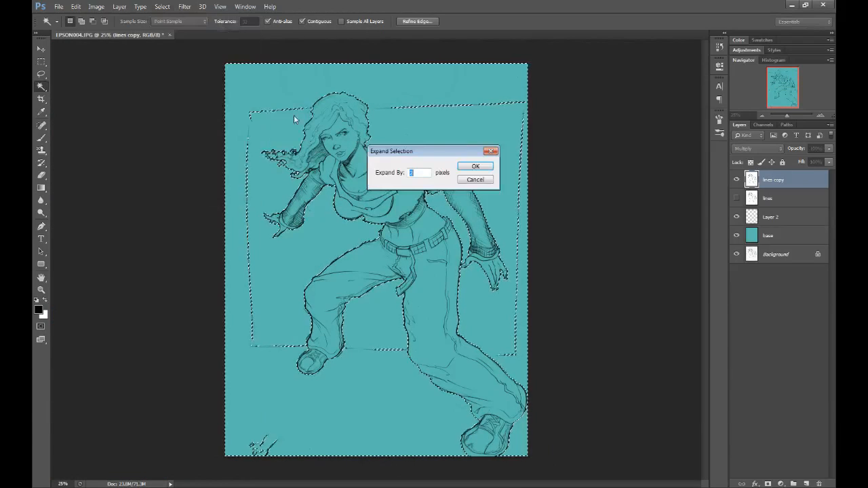
{"action": "left_click", "coordinate": [475, 166]}
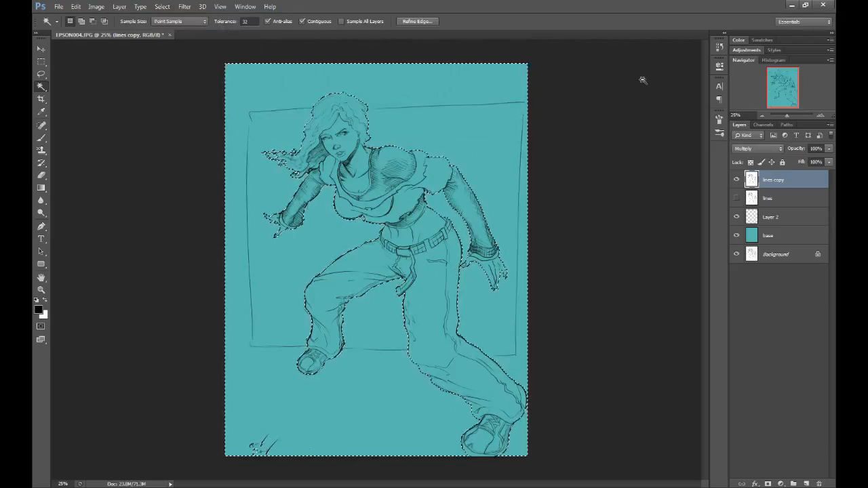
Step: Examine how the expanded selection edge sits on the lines around the hand, the bent leg and its shoe
{"action": "key", "text": "ctrl+plus"}
{"action": "key", "text": "ctrl+plus"}
{"action": "key", "text": "ctrl+plus"}
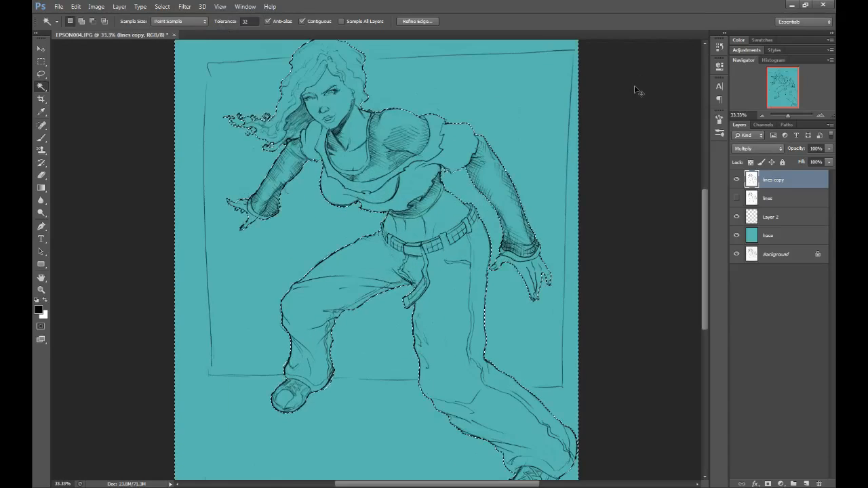
{"action": "left_click_drag", "start_coordinate": [181, 200], "coordinate": [357, 156]}
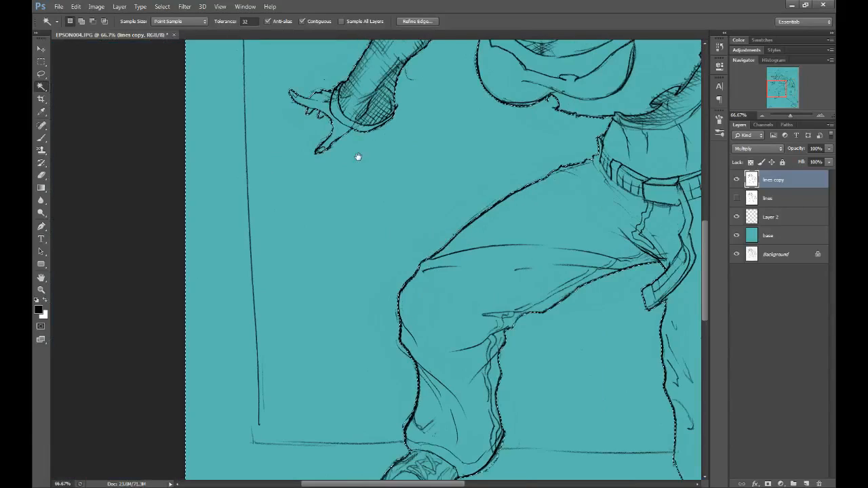
{"action": "left_click_drag", "start_coordinate": [352, 318], "coordinate": [316, 103]}
{"action": "left_click_drag", "start_coordinate": [382, 88], "coordinate": [291, 245]}
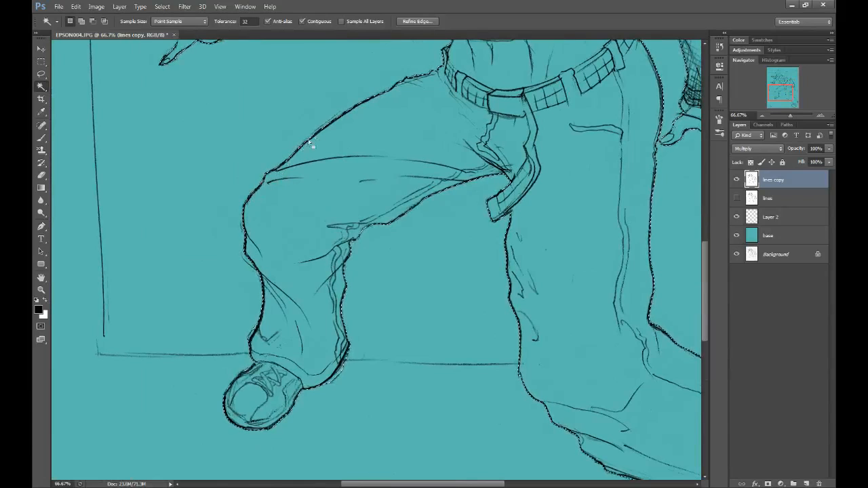
{"action": "left_click_drag", "start_coordinate": [285, 319], "coordinate": [388, 76]}
{"action": "key", "text": "l"}
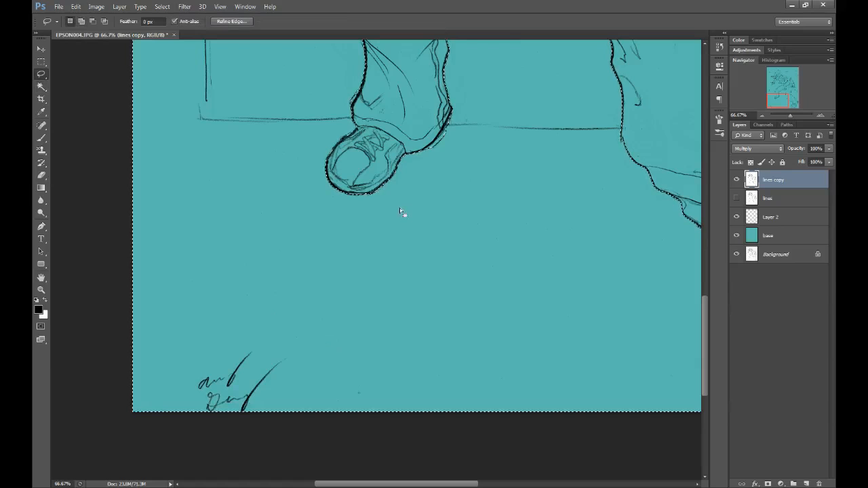
Step: Invert the selection so it covers the figure instead of the background, and check its edge from head to shoes
{"action": "key", "text": "ctrl+minus"}
{"action": "key", "text": "ctrl+minus"}
{"action": "key", "text": "ctrl+minus"}
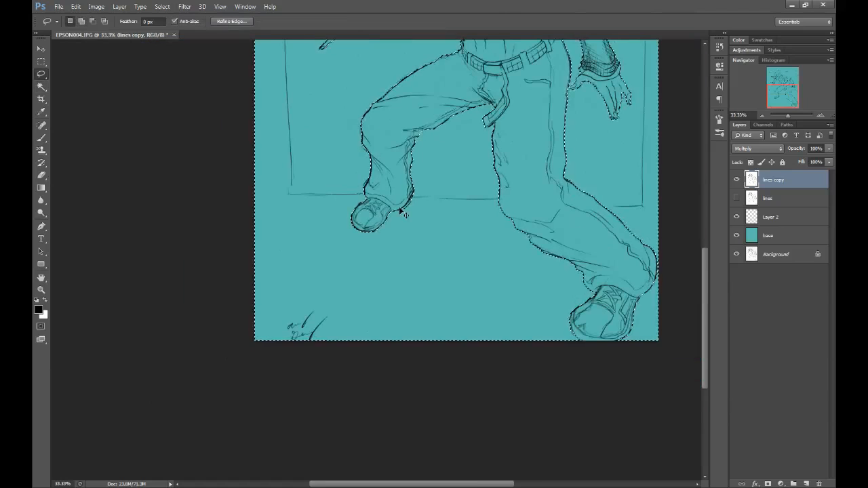
{"action": "left_click_drag", "start_coordinate": [526, 174], "coordinate": [447, 308]}
{"action": "left_click_drag", "start_coordinate": [443, 150], "coordinate": [476, 234]}
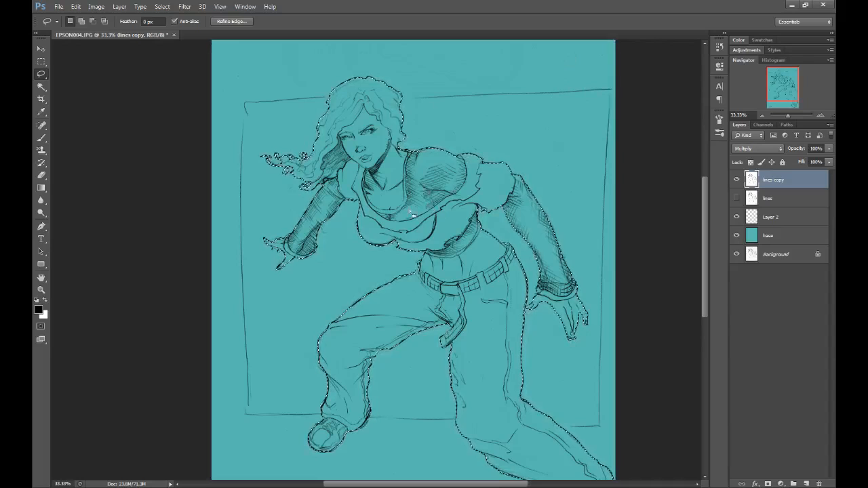
{"action": "scroll", "coordinate": [543, 180], "scroll_direction": "down", "scroll_amount": 3}
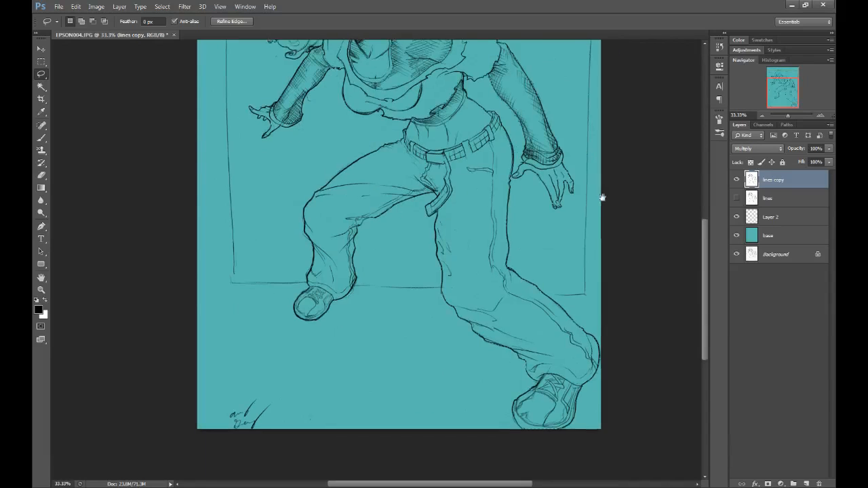
Step: Show the original lines layer again and delete the retouched lines copy layer
{"action": "left_click", "coordinate": [762, 236]}
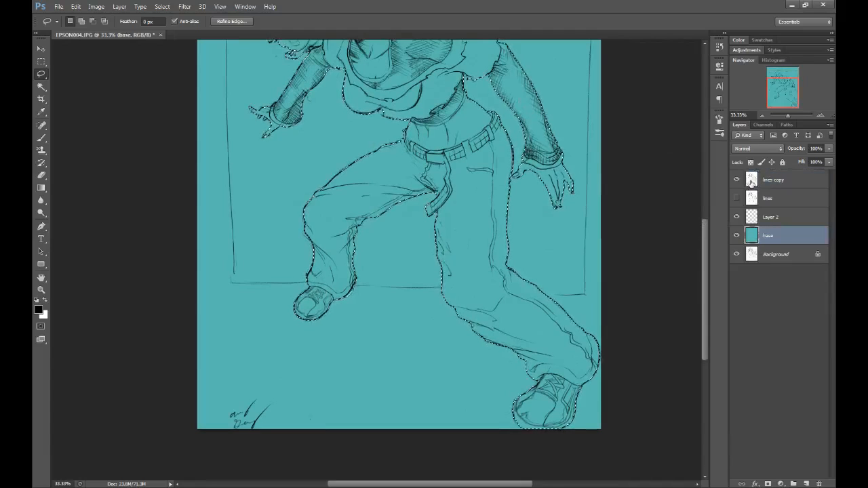
{"action": "left_click_drag", "start_coordinate": [567, 145], "coordinate": [591, 252]}
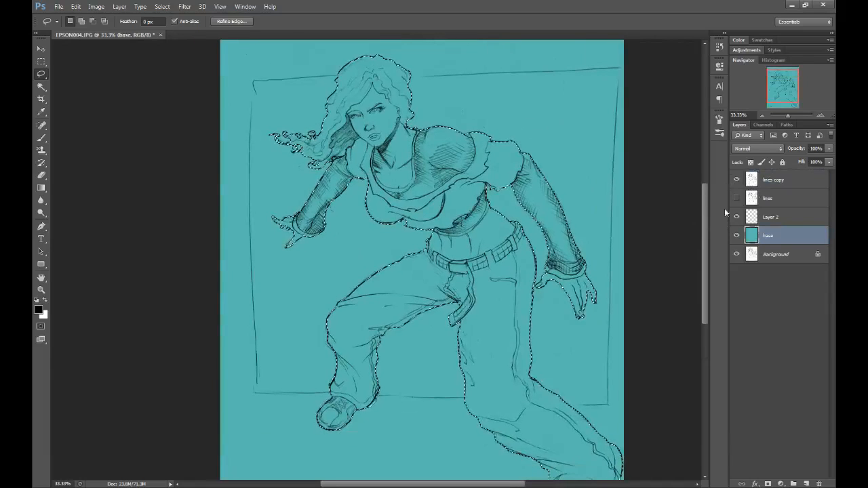
{"action": "left_click", "coordinate": [737, 179]}
{"action": "left_click", "coordinate": [759, 199]}
{"action": "left_click", "coordinate": [772, 180]}
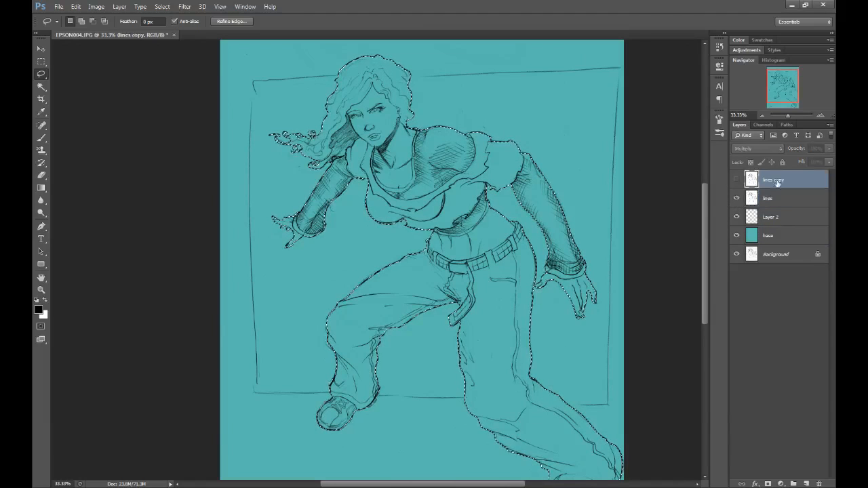
{"action": "left_click", "coordinate": [819, 483]}
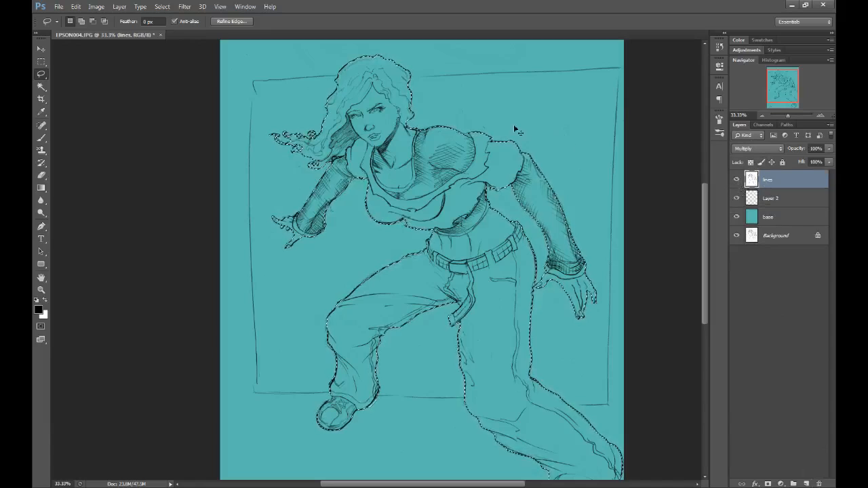
Step: Hide the selection outline while keeping the figure selected, and fully lock the lines layer
{"action": "key", "text": "ctrl+d"}
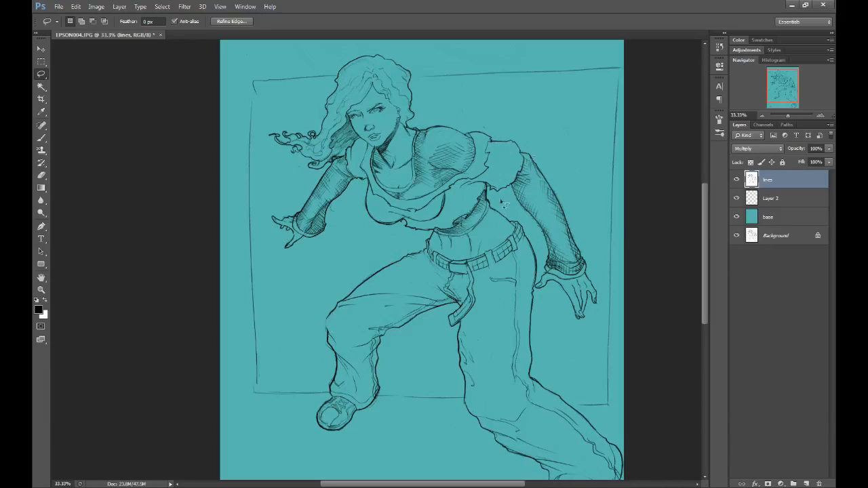
{"action": "left_click", "coordinate": [783, 163]}
Step: Recolor the selected figure on the base layer to dark blue using Hue/Saturation with Hue +27 and Lightness -40
{"action": "left_click", "coordinate": [758, 216]}
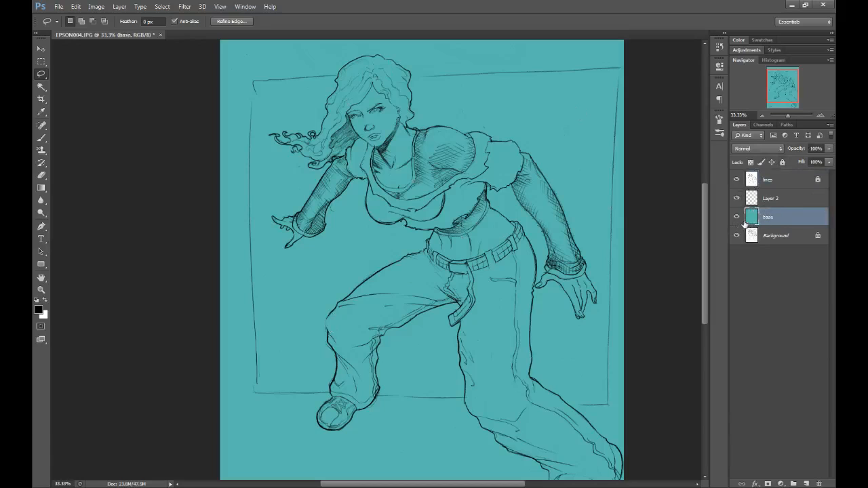
{"action": "key", "text": "ctrl+u"}
{"action": "left_click", "coordinate": [118, 203]}
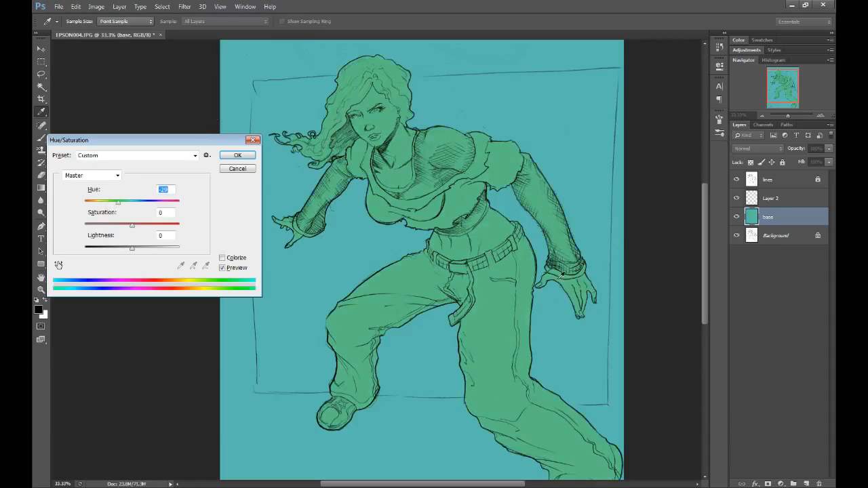
{"action": "left_click_drag", "start_coordinate": [119, 204], "coordinate": [133, 202]}
{"action": "left_click_drag", "start_coordinate": [145, 201], "coordinate": [144, 202]}
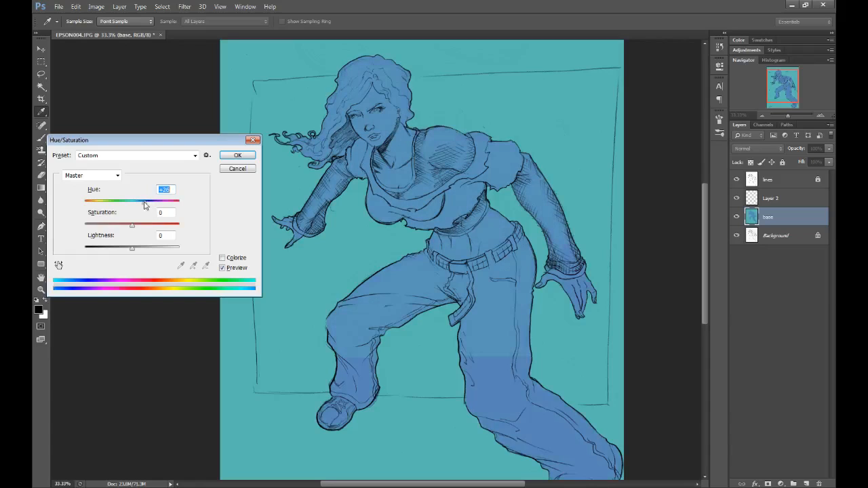
{"action": "left_click_drag", "start_coordinate": [132, 249], "coordinate": [114, 249]}
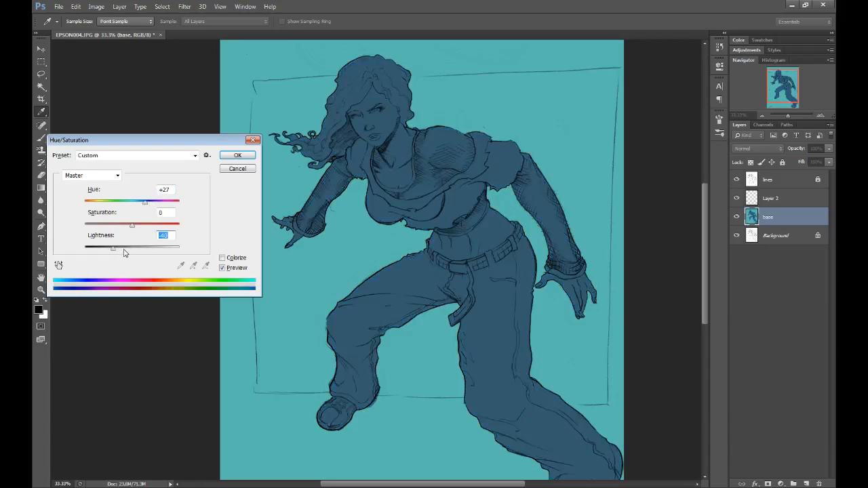
{"action": "left_click", "coordinate": [237, 157]}
{"action": "key", "text": "l"}
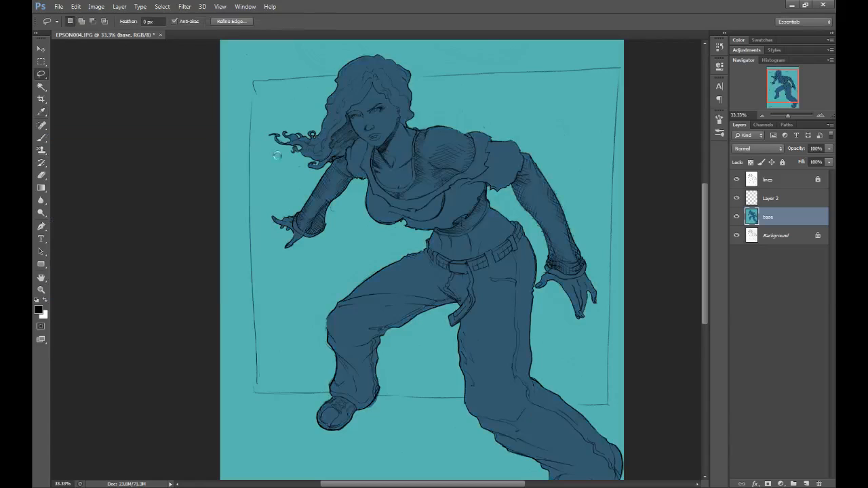
Step: Look over the recolored figure from the hair to the shoes for color that spills outside the lines
{"action": "scroll", "coordinate": [575, 246], "scroll_direction": "down", "scroll_amount": 5}
{"action": "scroll", "coordinate": [575, 246], "scroll_direction": "right", "scroll_amount": 2}
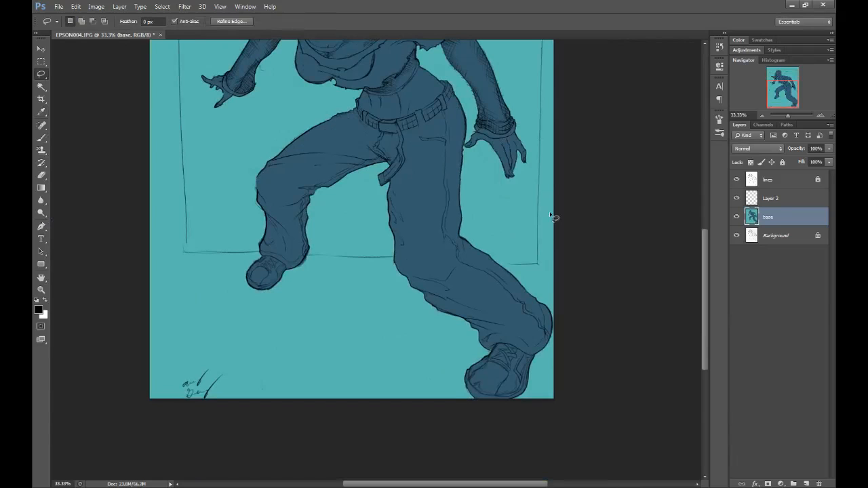
{"action": "scroll", "coordinate": [420, 159], "scroll_direction": "up", "scroll_amount": 5}
{"action": "scroll", "coordinate": [420, 159], "scroll_direction": "left", "scroll_amount": 2}
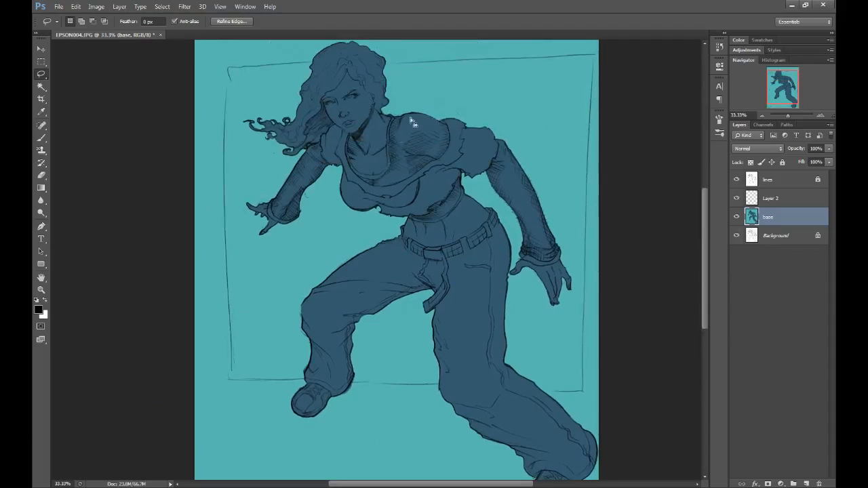
{"action": "scroll", "coordinate": [370, 372], "scroll_direction": "down", "scroll_amount": 5}
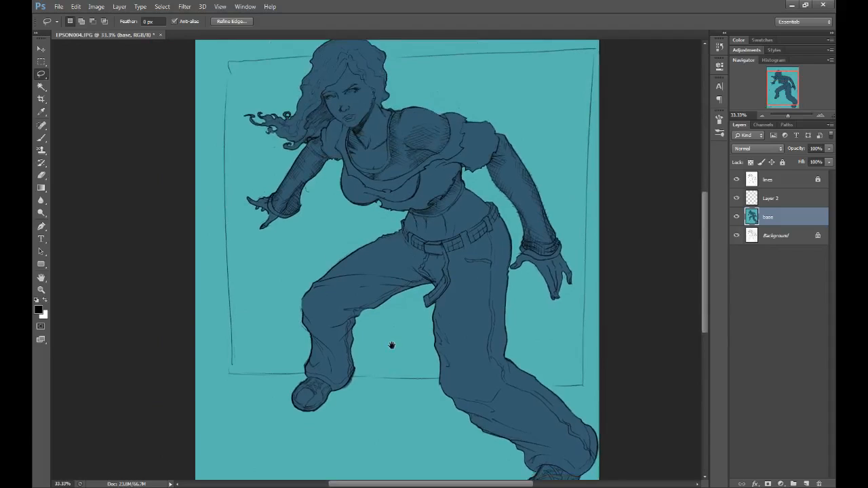
{"action": "scroll", "coordinate": [393, 346], "scroll_direction": "right", "scroll_amount": 1}
{"action": "scroll", "coordinate": [391, 264], "scroll_direction": "up", "scroll_amount": 5}
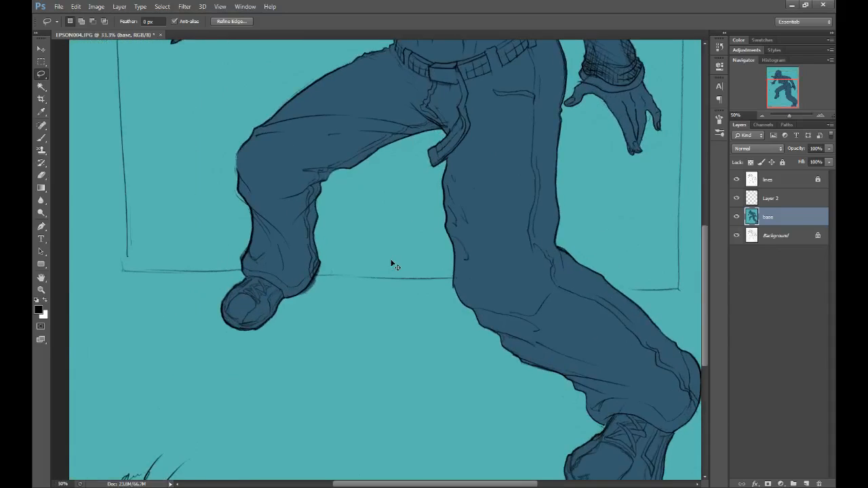
Step: Display the selection outline again around the trouser cuff and shoe of the bent leg
{"action": "left_click_drag", "start_coordinate": [284, 239], "coordinate": [614, 356]}
{"action": "left_click_drag", "start_coordinate": [482, 193], "coordinate": [490, 113]}
{"action": "left_click_drag", "start_coordinate": [486, 245], "coordinate": [489, 233]}
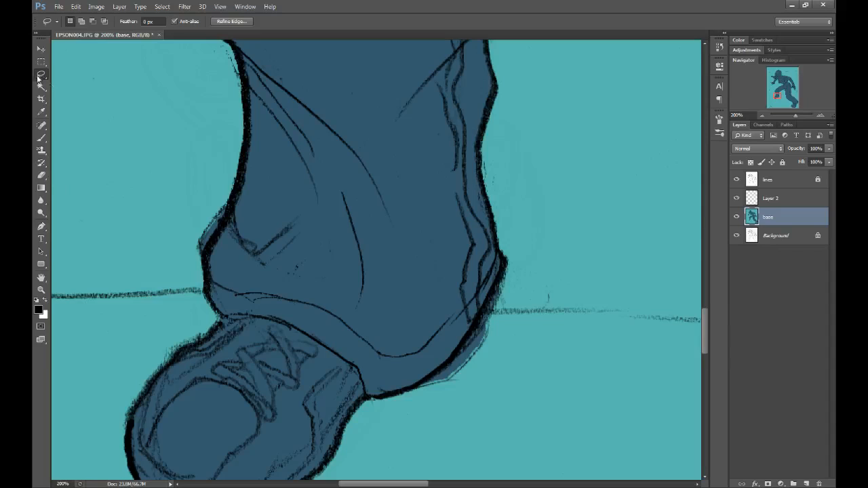
{"action": "key", "text": "ctrl+d"}
Step: Try to subtract the area at the trouser cuff from the selection with the Lasso, and undo it
{"action": "key", "text": "alt"}
{"action": "mouse_move", "coordinate": [409, 410]}
{"action": "left_mouse_down"}
{"action": "mouse_move", "coordinate": [527, 244]}
{"action": "mouse_move", "coordinate": [551, 266]}
{"action": "left_mouse_up"}
{"action": "key", "text": "ctrl+alt+z"}
{"action": "key", "text": "ctrl+alt+z"}
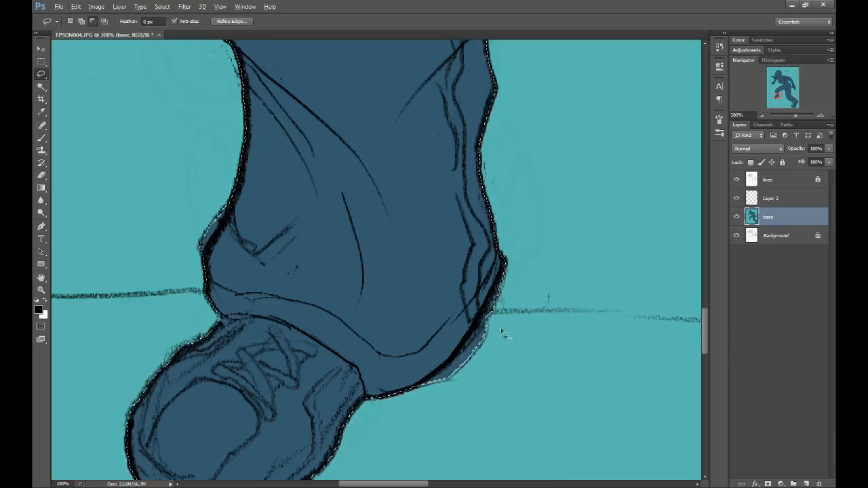
Step: Subtract the bent leg's trouser cuff and shin from the selection with the Lasso, following the upper edge of the shoe
{"action": "mouse_move", "coordinate": [502, 336]}
{"action": "left_mouse_down"}
{"action": "mouse_move", "coordinate": [413, 410]}
{"action": "mouse_move", "coordinate": [373, 405]}
{"action": "mouse_move", "coordinate": [357, 368]}
{"action": "mouse_move", "coordinate": [544, 222]}
{"action": "left_mouse_up"}
{"action": "key", "text": "alt"}
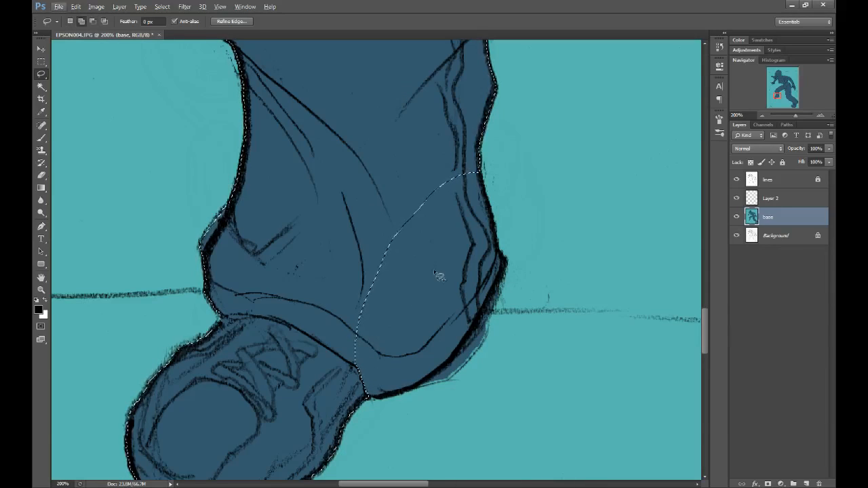
{"action": "mouse_move", "coordinate": [421, 253]}
{"action": "left_mouse_down"}
{"action": "mouse_move", "coordinate": [444, 292]}
{"action": "mouse_move", "coordinate": [434, 257]}
{"action": "mouse_move", "coordinate": [422, 253]}
{"action": "mouse_move", "coordinate": [449, 179]}
{"action": "mouse_move", "coordinate": [457, 227]}
{"action": "left_mouse_up"}
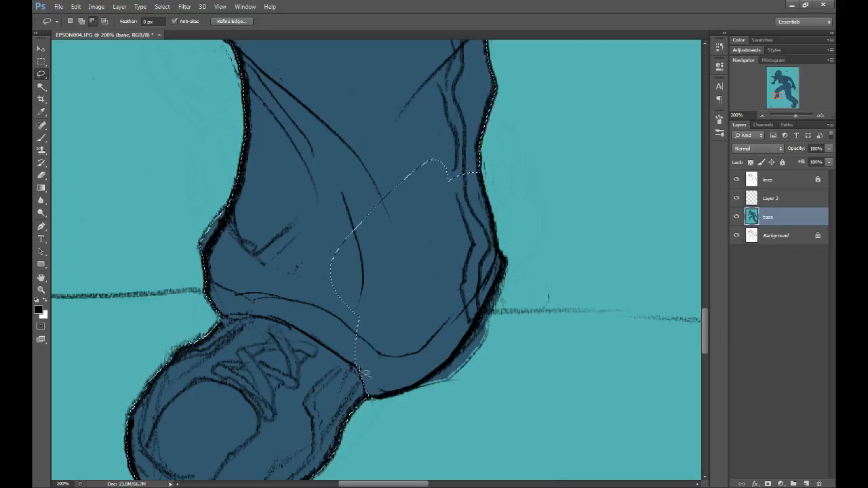
{"action": "mouse_move", "coordinate": [310, 338]}
{"action": "left_mouse_down"}
{"action": "mouse_move", "coordinate": [253, 274]}
{"action": "mouse_move", "coordinate": [392, 271]}
{"action": "mouse_move", "coordinate": [370, 332]}
{"action": "left_mouse_up"}
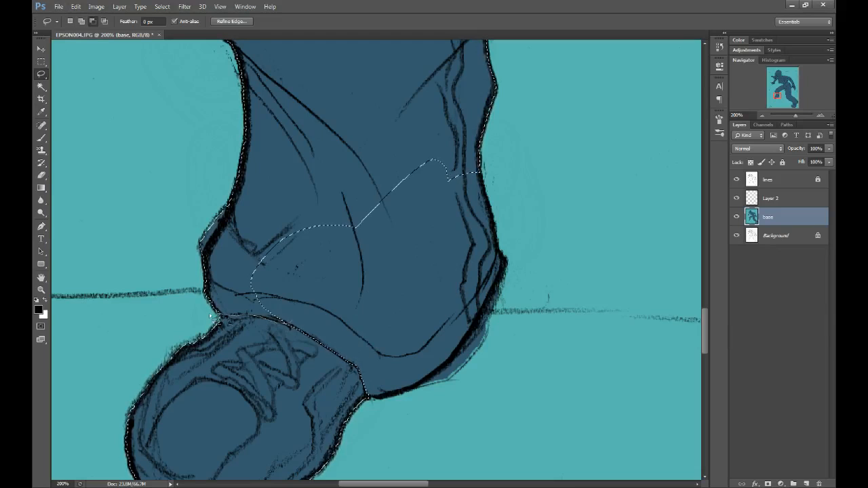
{"action": "left_click_drag", "start_coordinate": [174, 288], "coordinate": [407, 161]}
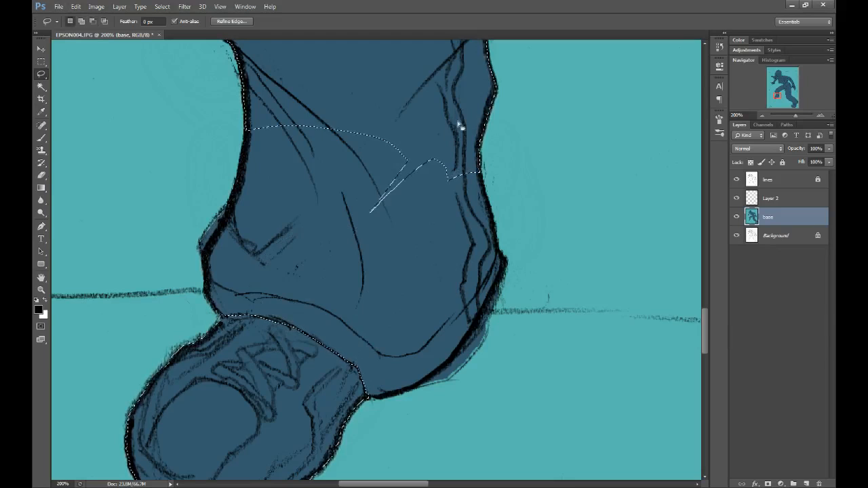
Step: Subtract the bent leg's knee and thigh from the selection with the Lasso, up to the crotch
{"action": "scroll", "coordinate": [457, 125], "scroll_direction": "down", "scroll_amount": 3}
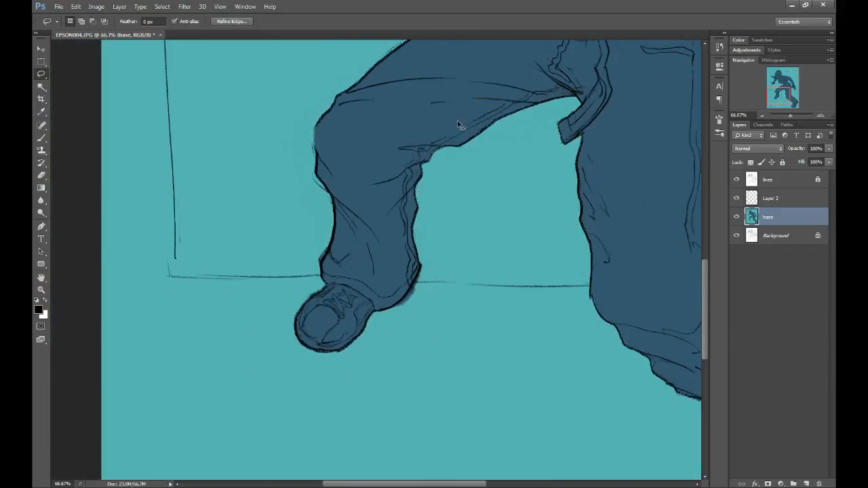
{"action": "scroll", "coordinate": [458, 126], "scroll_direction": "down", "scroll_amount": 1}
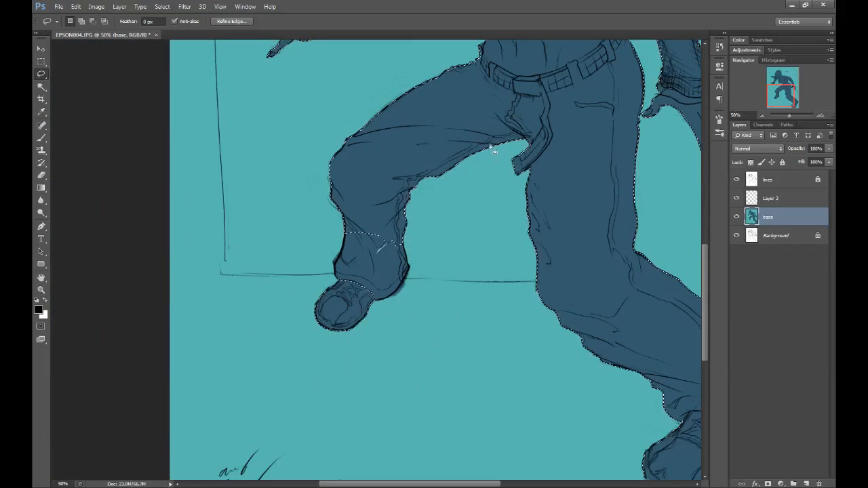
{"action": "mouse_move", "coordinate": [512, 152]}
{"action": "left_mouse_down"}
{"action": "mouse_move", "coordinate": [488, 84]}
{"action": "mouse_move", "coordinate": [454, 63]}
{"action": "mouse_move", "coordinate": [400, 65]}
{"action": "mouse_move", "coordinate": [314, 213]}
{"action": "mouse_move", "coordinate": [400, 247]}
{"action": "left_mouse_up"}
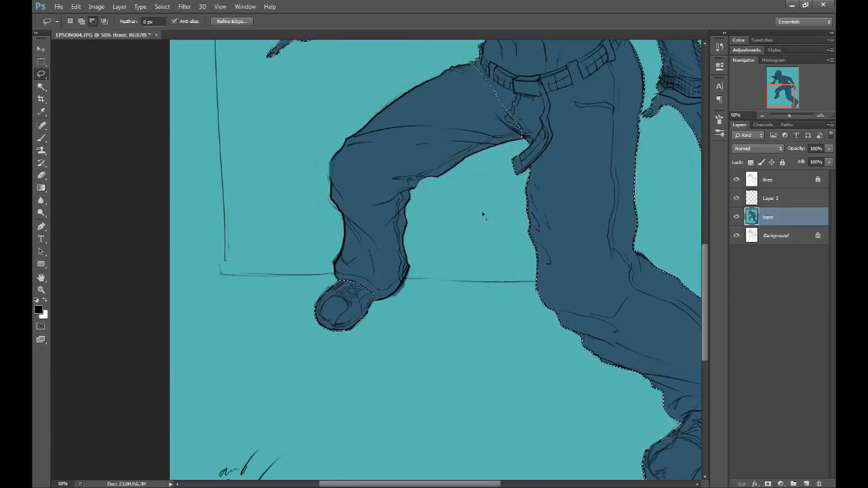
Step: Subtract the outstretched leg from mid-thigh to trouser cuff from the selection, tracing the cuff's edge along the shoe
{"action": "left_click_drag", "start_coordinate": [610, 135], "coordinate": [447, 136]}
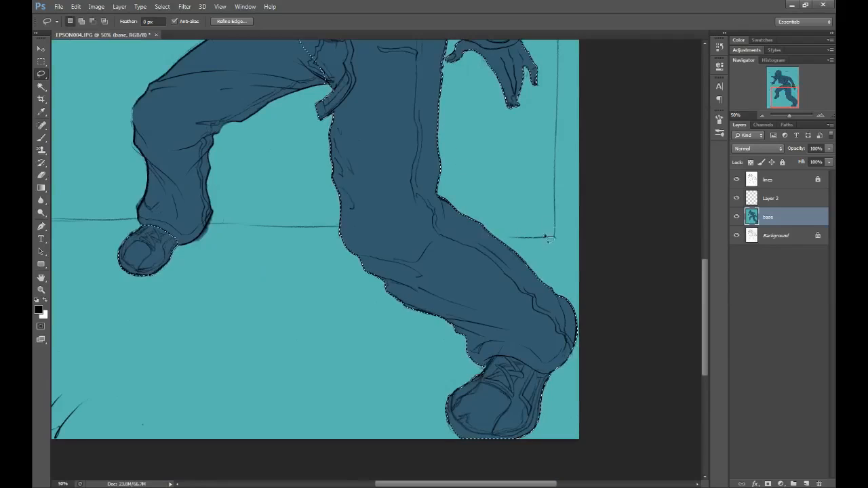
{"action": "mouse_move", "coordinate": [444, 73]}
{"action": "left_mouse_down"}
{"action": "mouse_move", "coordinate": [387, 97]}
{"action": "mouse_move", "coordinate": [330, 292]}
{"action": "mouse_move", "coordinate": [455, 347]}
{"action": "mouse_move", "coordinate": [556, 314]}
{"action": "left_mouse_up"}
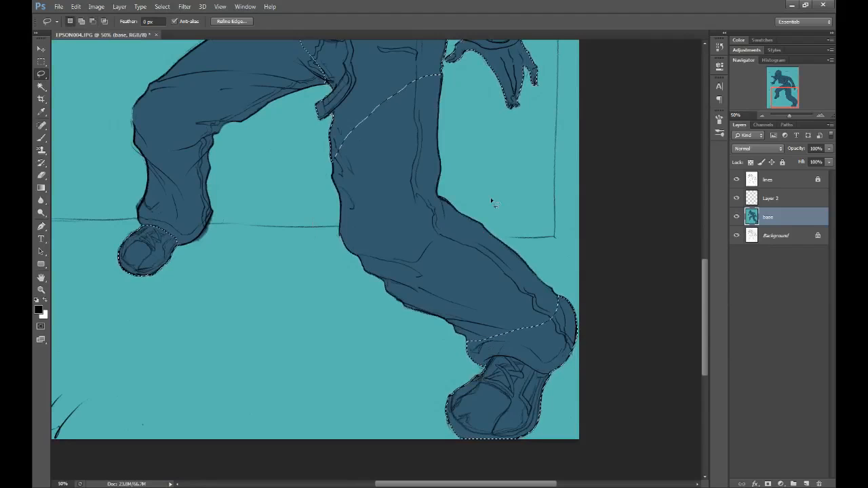
{"action": "scroll", "coordinate": [491, 197], "scroll_direction": "up", "scroll_amount": 2}
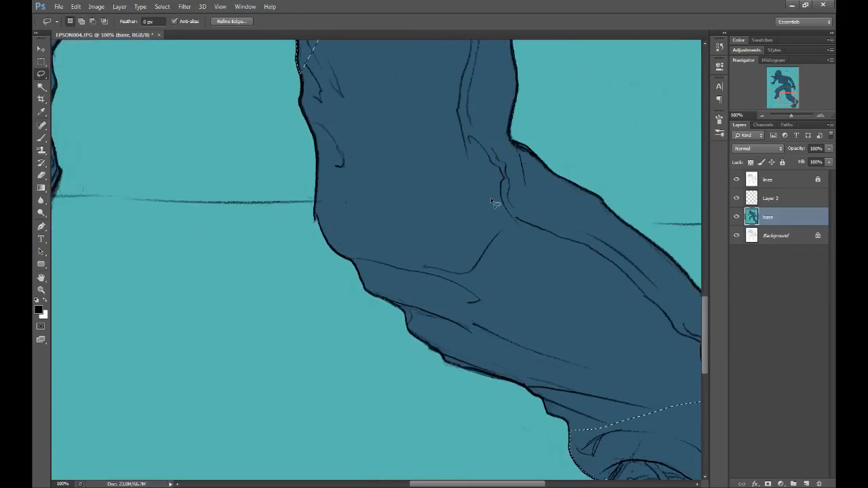
{"action": "left_click_drag", "start_coordinate": [547, 280], "coordinate": [476, 240]}
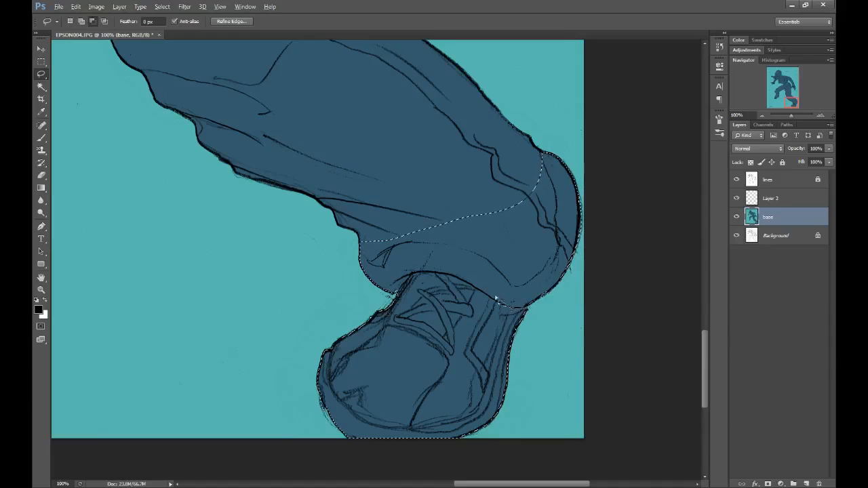
{"action": "mouse_move", "coordinate": [513, 147]}
{"action": "left_mouse_down"}
{"action": "mouse_move", "coordinate": [573, 245]}
{"action": "mouse_move", "coordinate": [540, 251]}
{"action": "mouse_move", "coordinate": [532, 293]}
{"action": "mouse_move", "coordinate": [546, 311]}
{"action": "mouse_move", "coordinate": [582, 233]}
{"action": "mouse_move", "coordinate": [433, 219]}
{"action": "mouse_move", "coordinate": [504, 234]}
{"action": "mouse_move", "coordinate": [490, 296]}
{"action": "mouse_move", "coordinate": [415, 272]}
{"action": "mouse_move", "coordinate": [463, 255]}
{"action": "mouse_move", "coordinate": [491, 293]}
{"action": "mouse_move", "coordinate": [468, 285]}
{"action": "left_mouse_up"}
{"action": "left_click_drag", "start_coordinate": [381, 196], "coordinate": [395, 296]}
{"action": "mouse_move", "coordinate": [346, 126]}
{"action": "left_mouse_down"}
{"action": "mouse_move", "coordinate": [353, 131]}
{"action": "mouse_move", "coordinate": [300, 166]}
{"action": "left_mouse_up"}
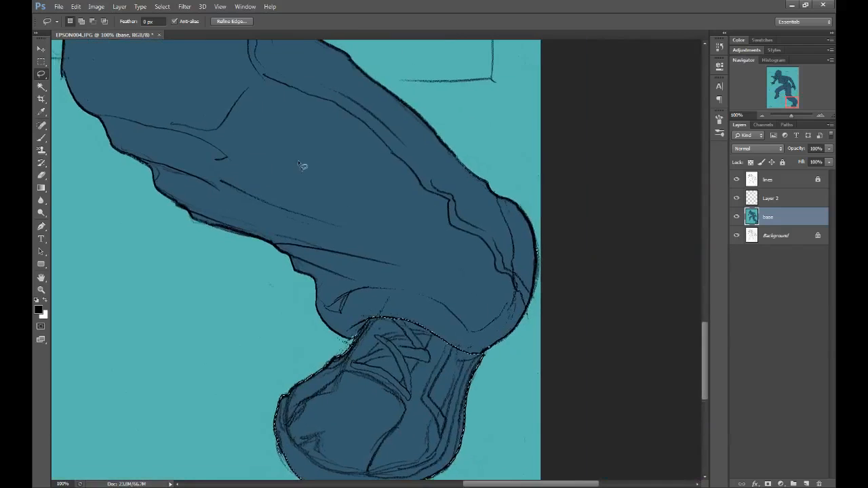
{"action": "left_click_drag", "start_coordinate": [547, 235], "coordinate": [547, 272]}
Step: Subtract the belt section between the back of the hip and the middle belt loop, tracing its upper edge
{"action": "left_click_drag", "start_coordinate": [438, 226], "coordinate": [535, 421]}
{"action": "left_click_drag", "start_coordinate": [395, 148], "coordinate": [484, 282]}
{"action": "left_click_drag", "start_coordinate": [379, 137], "coordinate": [469, 258]}
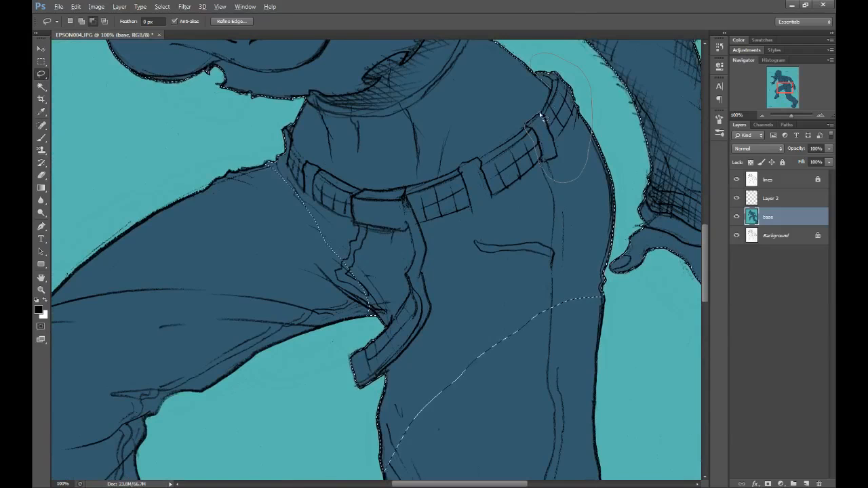
{"action": "left_click_drag", "start_coordinate": [553, 90], "coordinate": [548, 99]}
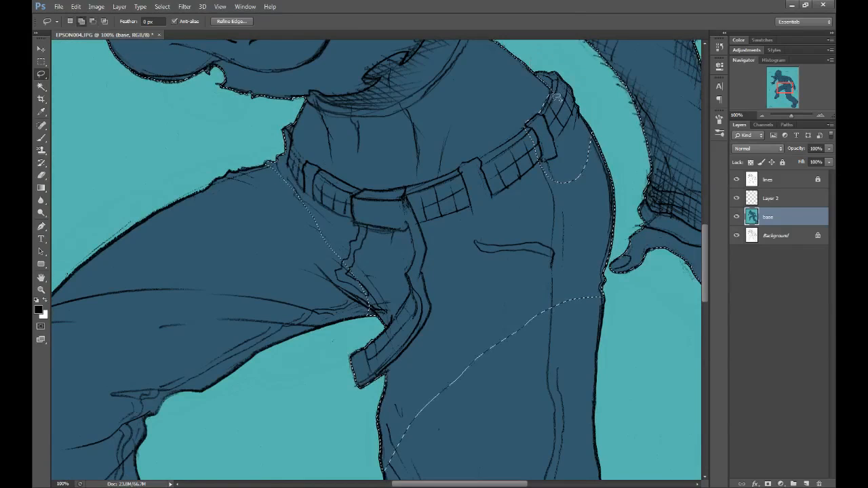
{"action": "left_click_drag", "start_coordinate": [567, 95], "coordinate": [572, 99]}
{"action": "key", "text": "alt"}
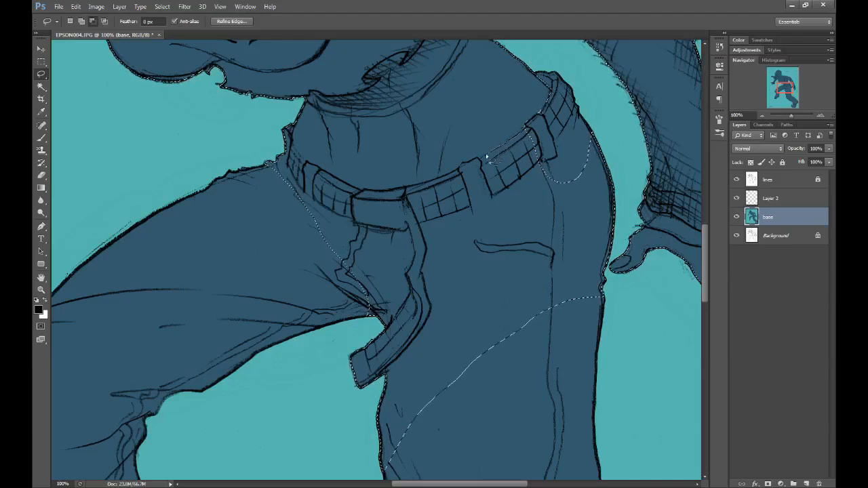
{"action": "mouse_move", "coordinate": [473, 178]}
{"action": "left_mouse_down"}
{"action": "mouse_move", "coordinate": [501, 224]}
{"action": "mouse_move", "coordinate": [477, 164]}
{"action": "left_mouse_up"}
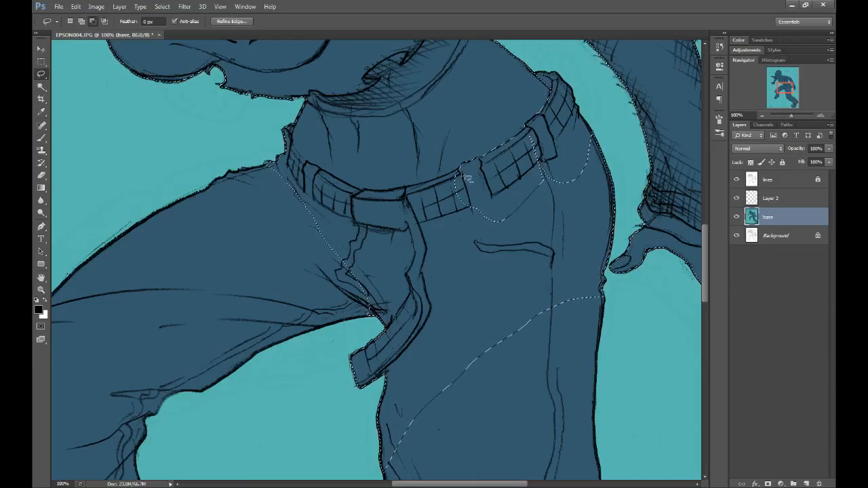
Step: Subtract the buckle, the front part of the belt and the adjoining hip areas from the selection along the waistline
{"action": "left_click_drag", "start_coordinate": [388, 216], "coordinate": [450, 184]}
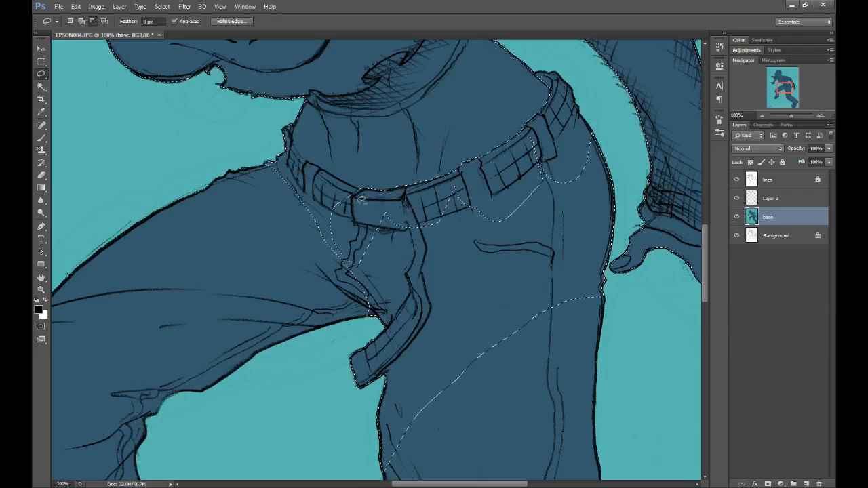
{"action": "left_click_drag", "start_coordinate": [341, 185], "coordinate": [344, 232]}
{"action": "left_click_drag", "start_coordinate": [338, 233], "coordinate": [337, 234]}
{"action": "mouse_move", "coordinate": [536, 135]}
{"action": "left_mouse_down"}
{"action": "mouse_move", "coordinate": [519, 174]}
{"action": "mouse_move", "coordinate": [599, 206]}
{"action": "left_mouse_up"}
{"action": "left_click_drag", "start_coordinate": [597, 128], "coordinate": [541, 134]}
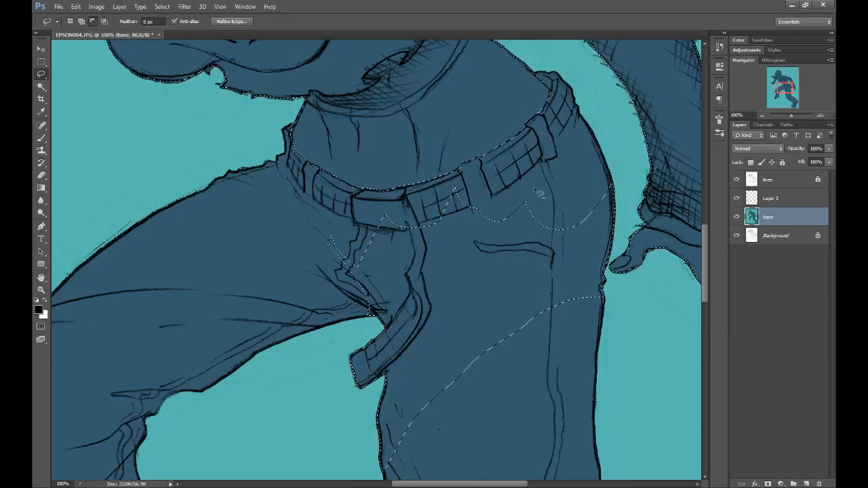
Step: Subtract the remaining patches of the trousers at the hips and upper thigh from the selection
{"action": "mouse_move", "coordinate": [462, 188]}
{"action": "left_mouse_down"}
{"action": "mouse_move", "coordinate": [374, 209]}
{"action": "mouse_move", "coordinate": [304, 255]}
{"action": "mouse_move", "coordinate": [312, 384]}
{"action": "mouse_move", "coordinate": [385, 432]}
{"action": "mouse_move", "coordinate": [537, 373]}
{"action": "mouse_move", "coordinate": [607, 321]}
{"action": "mouse_move", "coordinate": [607, 274]}
{"action": "mouse_move", "coordinate": [609, 193]}
{"action": "left_mouse_up"}
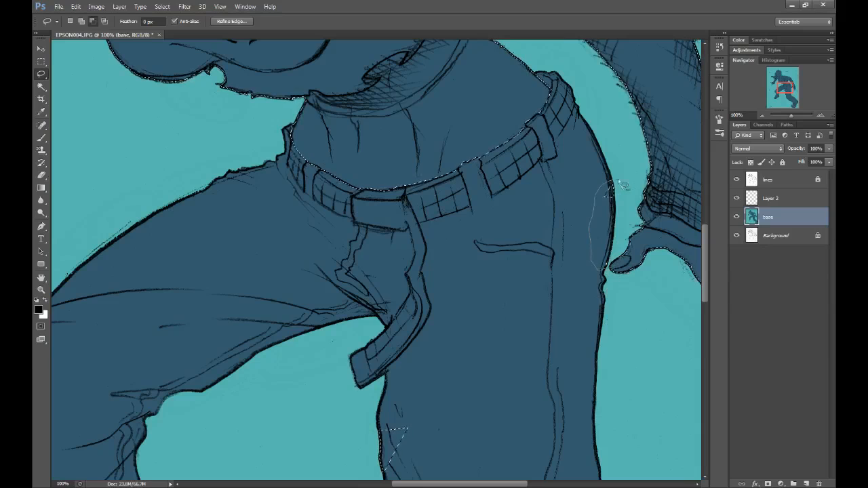
{"action": "left_click_drag", "start_coordinate": [496, 287], "coordinate": [536, 169]}
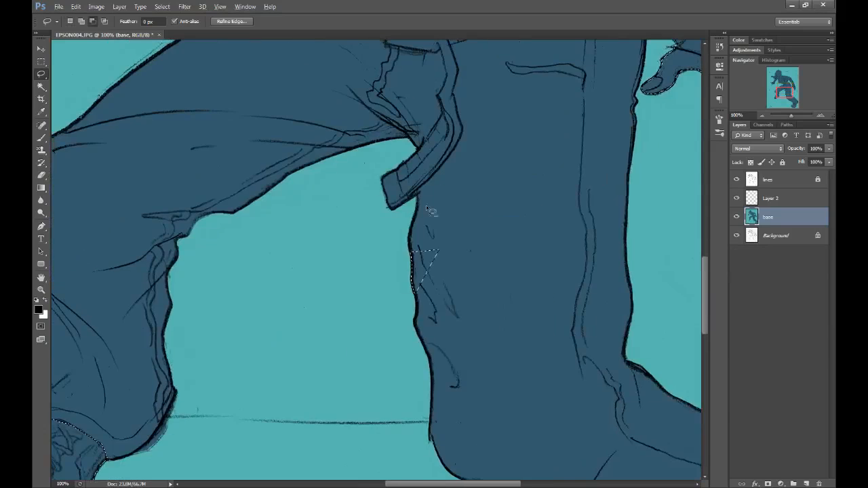
{"action": "left_click_drag", "start_coordinate": [449, 248], "coordinate": [435, 230]}
Step: Recolor the selected upper body and shoes to reddish purple using Hue/Saturation with Hue +106
{"action": "key", "text": "ctrl+minus"}
{"action": "key", "text": "ctrl+minus"}
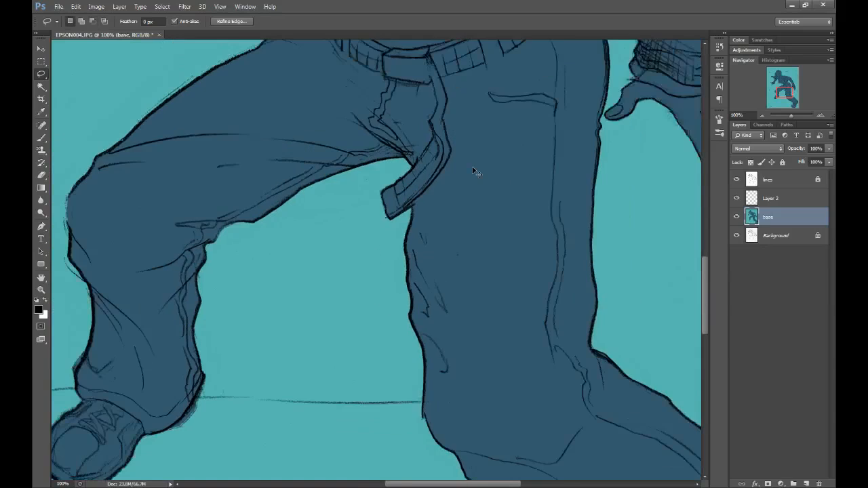
{"action": "key", "text": "ctrl+minus"}
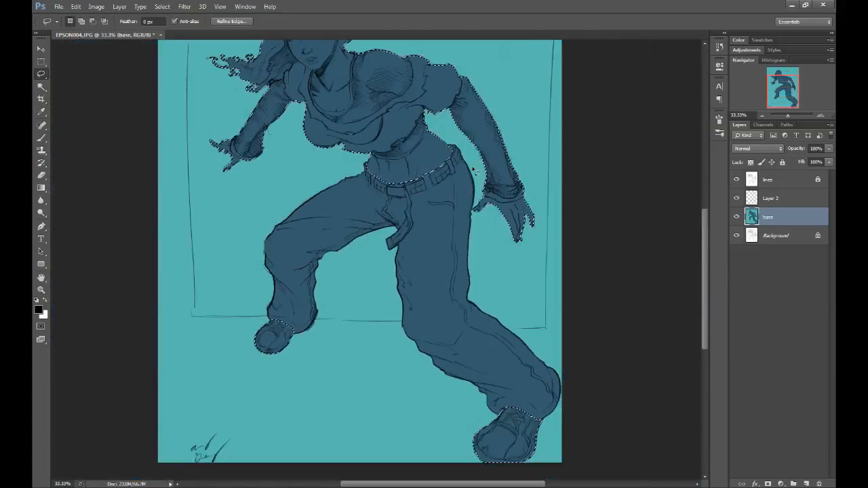
{"action": "scroll", "coordinate": [368, 212], "scroll_direction": "up", "scroll_amount": 3}
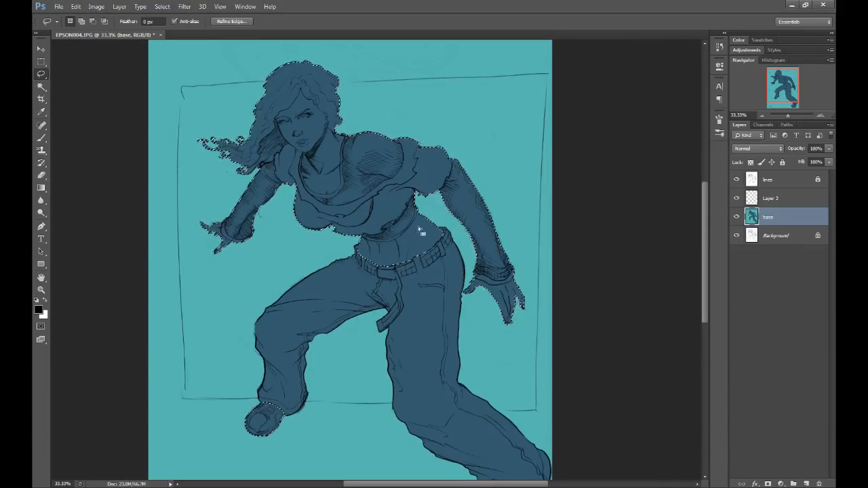
{"action": "left_click_drag", "start_coordinate": [450, 345], "coordinate": [395, 170]}
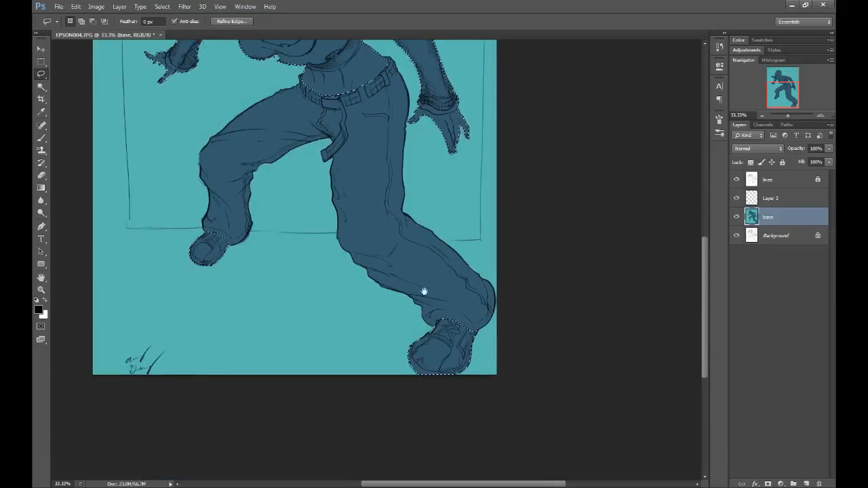
{"action": "left_click_drag", "start_coordinate": [306, 239], "coordinate": [368, 294]}
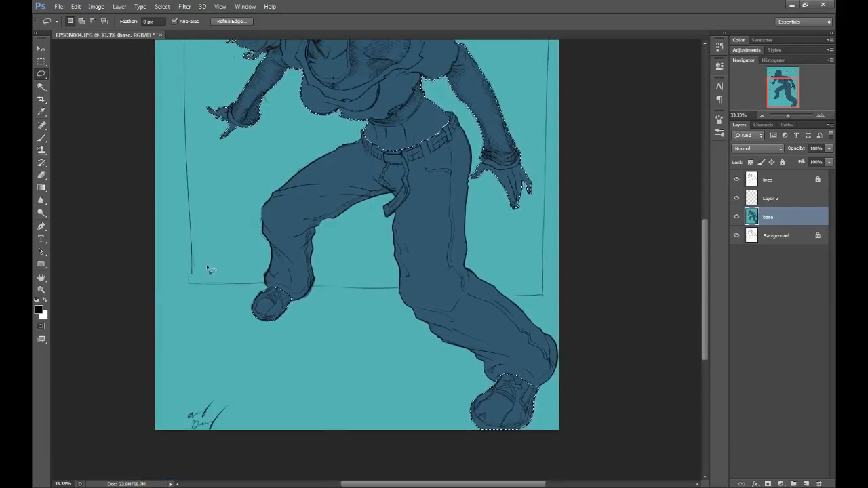
{"action": "key", "text": "ctrl+u"}
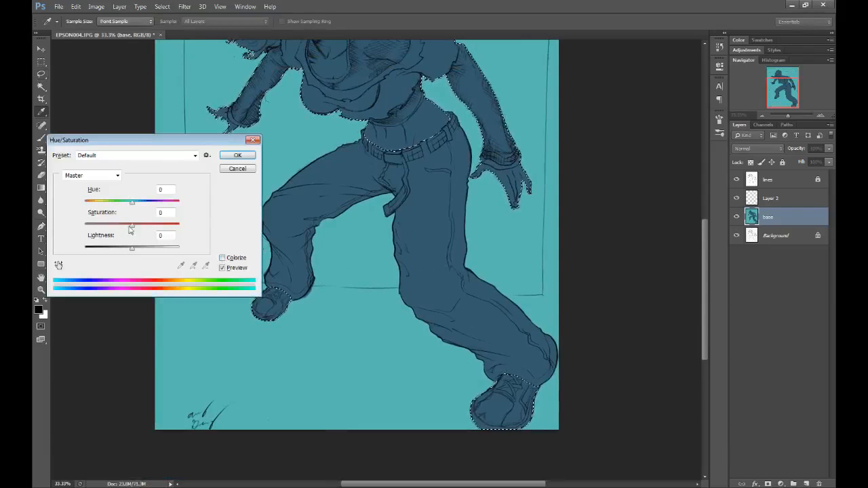
{"action": "left_click_drag", "start_coordinate": [122, 203], "coordinate": [156, 227]}
{"action": "left_click_drag", "start_coordinate": [111, 203], "coordinate": [158, 209]}
{"action": "left_click_drag", "start_coordinate": [149, 205], "coordinate": [171, 208]}
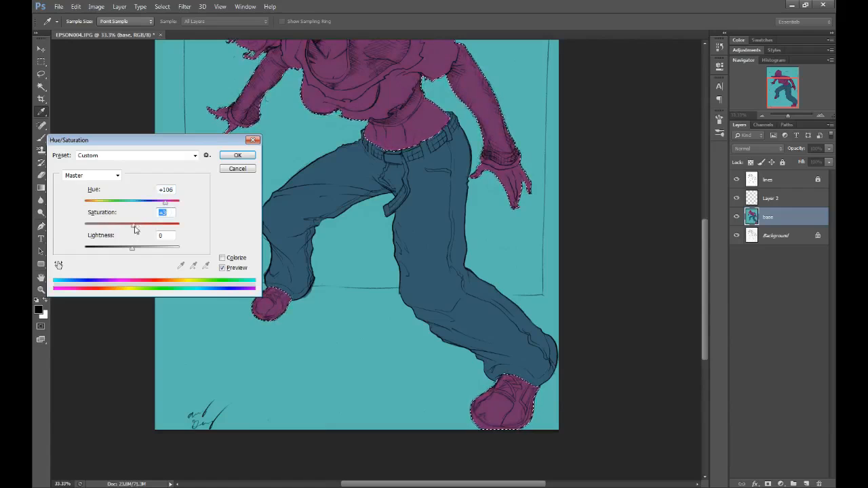
{"action": "left_click", "coordinate": [237, 155]}
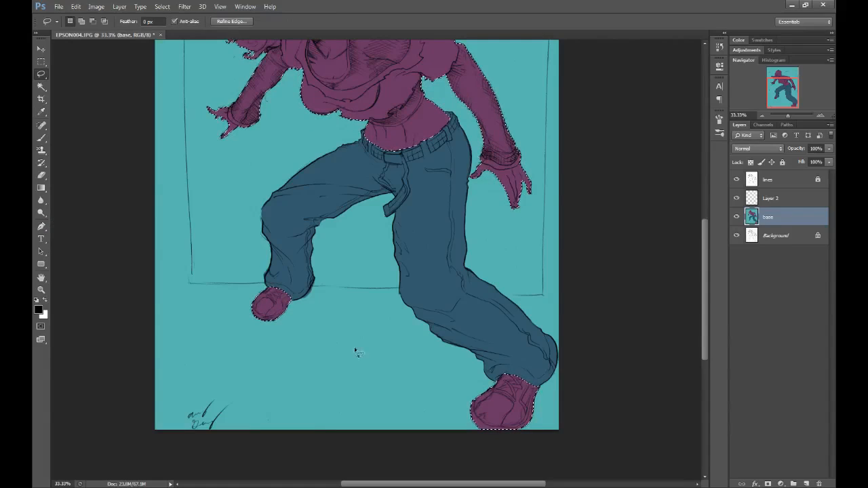
Step: Remove the shoes from the selection with the Rectangular Marquee and recolor the upper body to light bluish purple using Hue/Saturation
{"action": "left_click", "coordinate": [41, 60]}
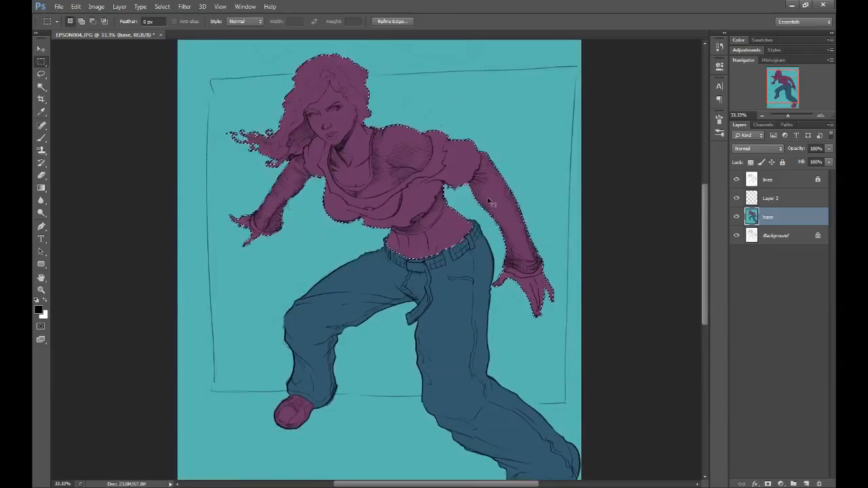
{"action": "key", "text": "ctrl+u"}
{"action": "left_click_drag", "start_coordinate": [133, 202], "coordinate": [106, 202]}
{"action": "left_click_drag", "start_coordinate": [132, 247], "coordinate": [154, 252]}
{"action": "left_click", "coordinate": [238, 156]}
Step: Subtract the shirt's sleeves and neckline band from the selection with the Lasso, tracing their edges against the skin
{"action": "key", "text": "ctrl+1"}
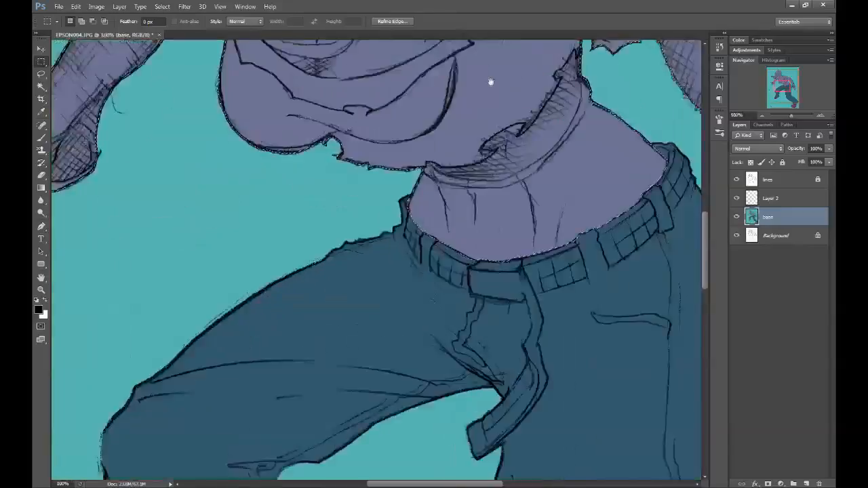
{"action": "left_click_drag", "start_coordinate": [490, 82], "coordinate": [277, 274]}
{"action": "key", "text": "l"}
{"action": "mouse_move", "coordinate": [464, 184]}
{"action": "left_mouse_down", "text": "alt"}
{"action": "mouse_move", "coordinate": [397, 250]}
{"action": "mouse_move", "coordinate": [483, 125]}
{"action": "mouse_move", "coordinate": [368, 68]}
{"action": "mouse_move", "coordinate": [339, 152]}
{"action": "mouse_move", "coordinate": [299, 192]}
{"action": "mouse_move", "coordinate": [325, 219]}
{"action": "left_mouse_up", "text": "alt"}
{"action": "left_click_drag", "start_coordinate": [244, 248], "coordinate": [408, 213]}
{"action": "left_click_drag", "start_coordinate": [426, 178], "coordinate": [390, 204]}
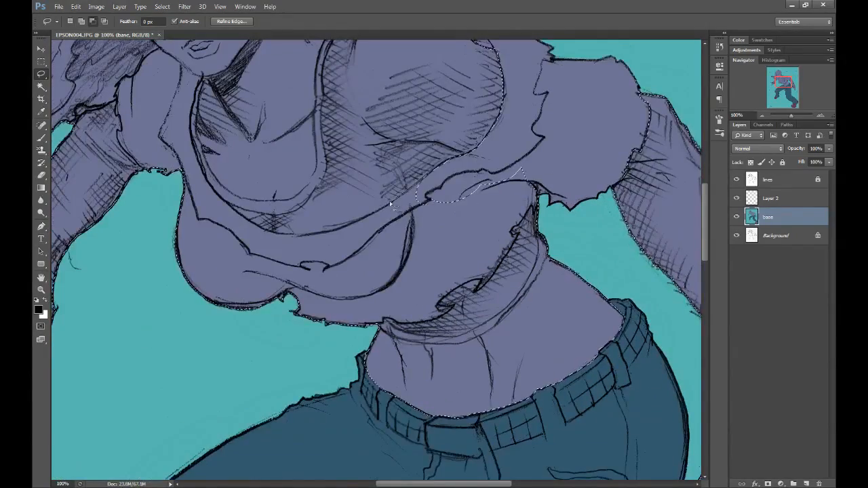
{"action": "mouse_move", "coordinate": [345, 228]}
{"action": "left_mouse_down"}
{"action": "mouse_move", "coordinate": [309, 256]}
{"action": "mouse_move", "coordinate": [211, 186]}
{"action": "mouse_move", "coordinate": [316, 267]}
{"action": "left_mouse_up"}
Step: Subtract the rest of the shirt, from the shoulder strap to the torn lower hem, from the selection
{"action": "left_click_drag", "start_coordinate": [125, 53], "coordinate": [208, 183]}
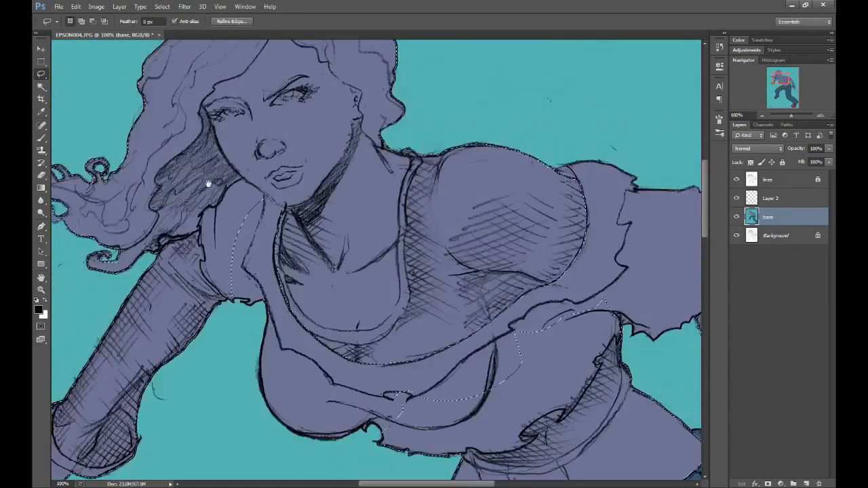
{"action": "mouse_move", "coordinate": [269, 199]}
{"action": "left_mouse_down"}
{"action": "mouse_move", "coordinate": [230, 192]}
{"action": "mouse_move", "coordinate": [201, 226]}
{"action": "mouse_move", "coordinate": [201, 250]}
{"action": "mouse_move", "coordinate": [243, 299]}
{"action": "left_mouse_up"}
{"action": "mouse_move", "coordinate": [623, 340]}
{"action": "left_mouse_down"}
{"action": "mouse_move", "coordinate": [556, 191]}
{"action": "mouse_move", "coordinate": [495, 270]}
{"action": "mouse_move", "coordinate": [457, 287]}
{"action": "mouse_move", "coordinate": [547, 150]}
{"action": "left_mouse_up"}
{"action": "mouse_move", "coordinate": [468, 287]}
{"action": "left_mouse_down"}
{"action": "mouse_move", "coordinate": [410, 299]}
{"action": "mouse_move", "coordinate": [434, 252]}
{"action": "left_mouse_up"}
{"action": "left_click_drag", "start_coordinate": [430, 303], "coordinate": [391, 308]}
Step: Desaturate the selected hair and skin to grey using Hue/Saturation
{"action": "key", "text": "ctrl+minus"}
{"action": "key", "text": "ctrl+minus"}
{"action": "key", "text": "ctrl+minus"}
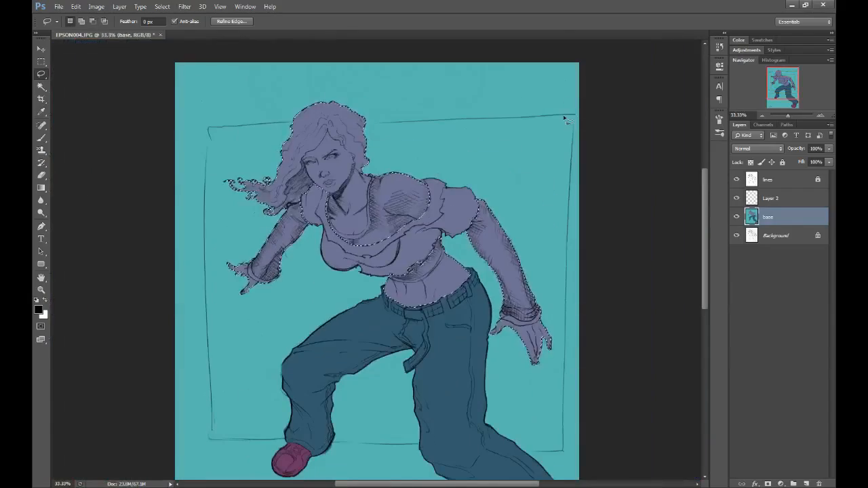
{"action": "key", "text": "ctrl+u"}
{"action": "mouse_move", "coordinate": [132, 224]}
{"action": "left_mouse_down"}
{"action": "mouse_move", "coordinate": [115, 224]}
{"action": "mouse_move", "coordinate": [118, 201]}
{"action": "mouse_move", "coordinate": [101, 201]}
{"action": "mouse_move", "coordinate": [111, 202]}
{"action": "mouse_move", "coordinate": [79, 231]}
{"action": "mouse_move", "coordinate": [128, 225]}
{"action": "left_mouse_up"}
{"action": "left_click", "coordinate": [238, 156]}
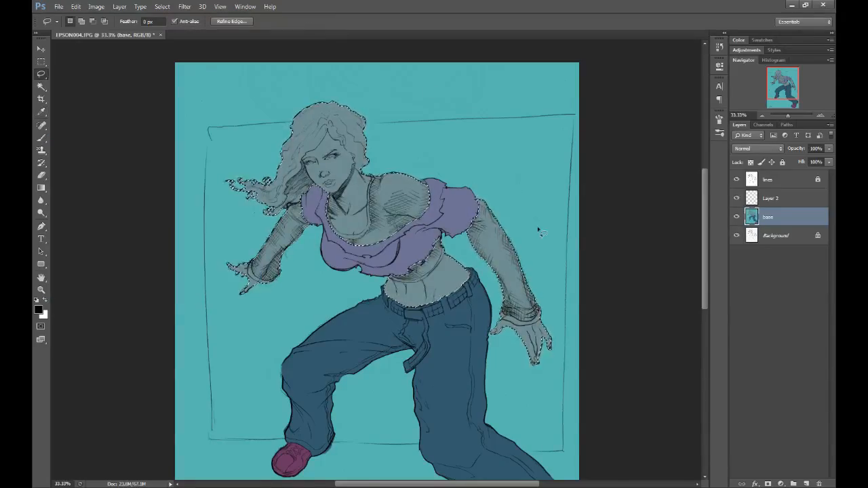
Step: Subtract the undershirt's midriff band and the long sleeve beside the trousers from the selection with the Lasso
{"action": "key", "text": "ctrl+plus"}
{"action": "key", "text": "ctrl+plus"}
{"action": "key", "text": "ctrl+plus"}
{"action": "left_click_drag", "start_coordinate": [584, 250], "coordinate": [582, 244]}
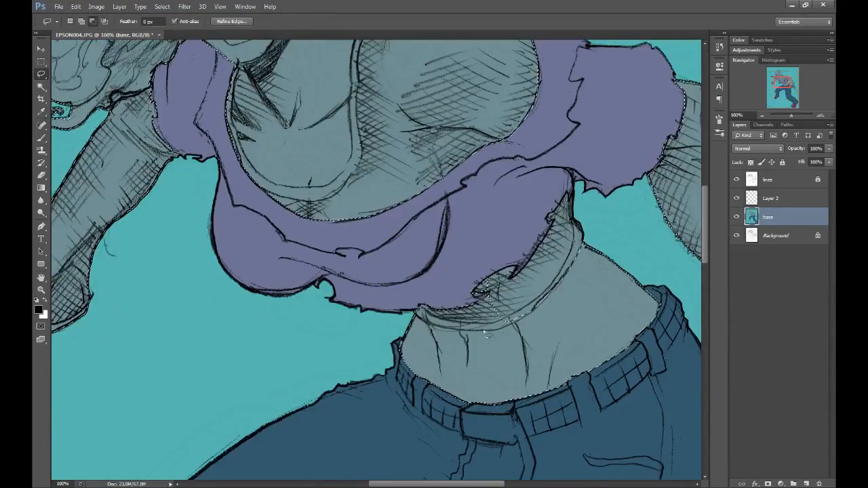
{"action": "left_click_drag", "start_coordinate": [453, 337], "coordinate": [148, 261]}
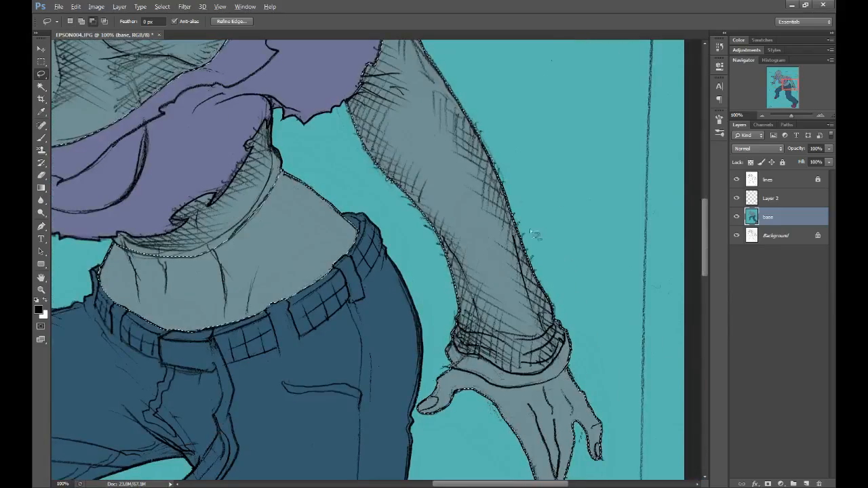
{"action": "left_click_drag", "start_coordinate": [223, 116], "coordinate": [539, 370]}
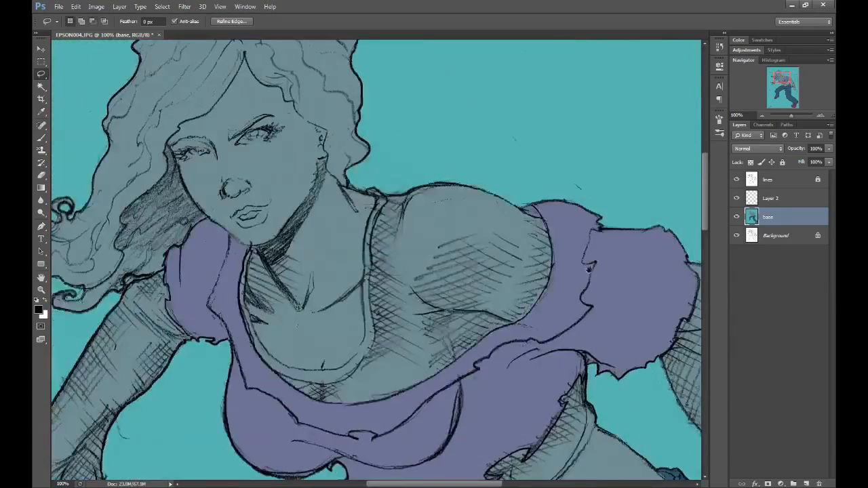
Step: Subtract the undershirt's chest area and remaining sleeve from the selection, and fill the selected hair and skin with reddish brown
{"action": "left_click_drag", "start_coordinate": [481, 324], "coordinate": [485, 326]}
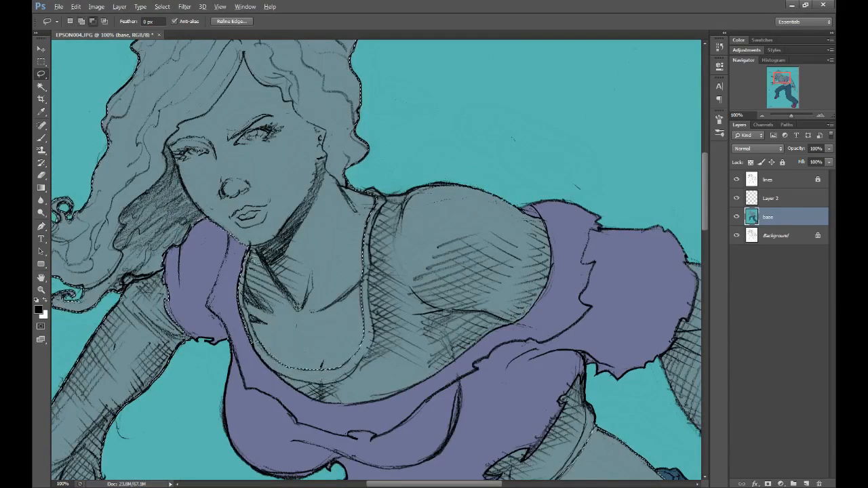
{"action": "left_click_drag", "start_coordinate": [83, 400], "coordinate": [347, 258]}
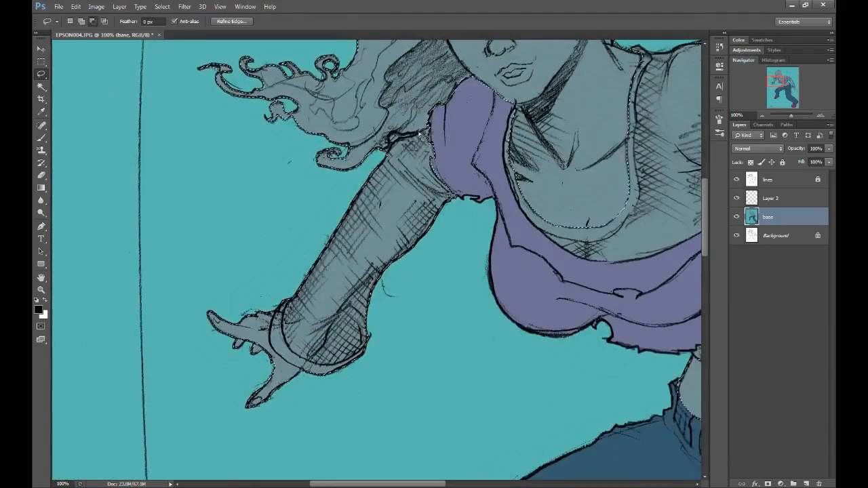
{"action": "left_click_drag", "start_coordinate": [676, 100], "coordinate": [600, 253]}
{"action": "left_click", "coordinate": [38, 310]}
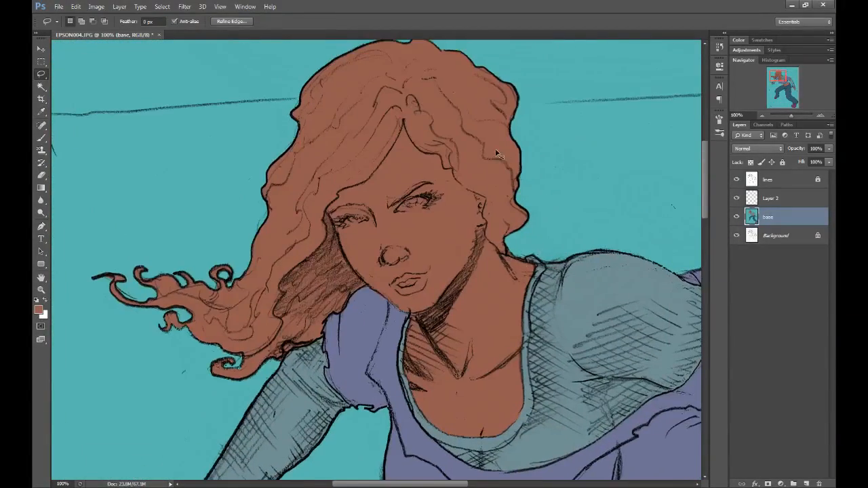
Step: Subtract the face, ear, neck and upper chest from the selection with the Lasso, following the hairline closely
{"action": "scroll", "coordinate": [374, 119], "scroll_direction": "up", "scroll_amount": 1}
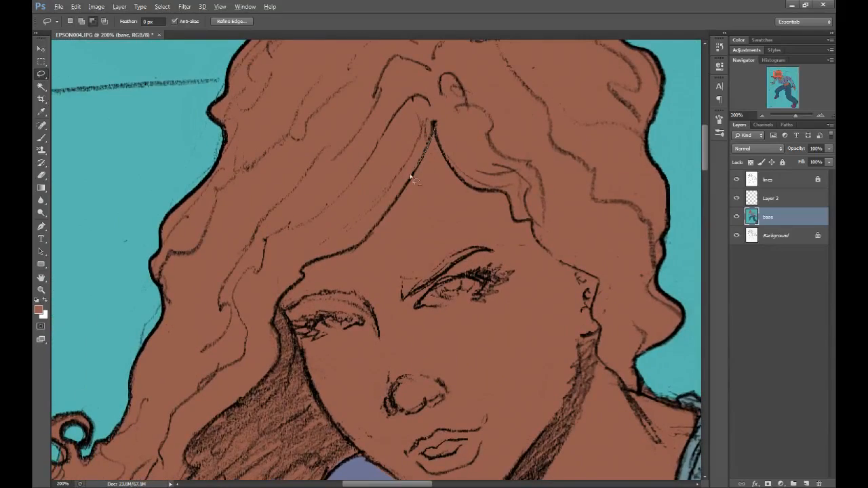
{"action": "left_click_drag", "start_coordinate": [486, 262], "coordinate": [335, 259]}
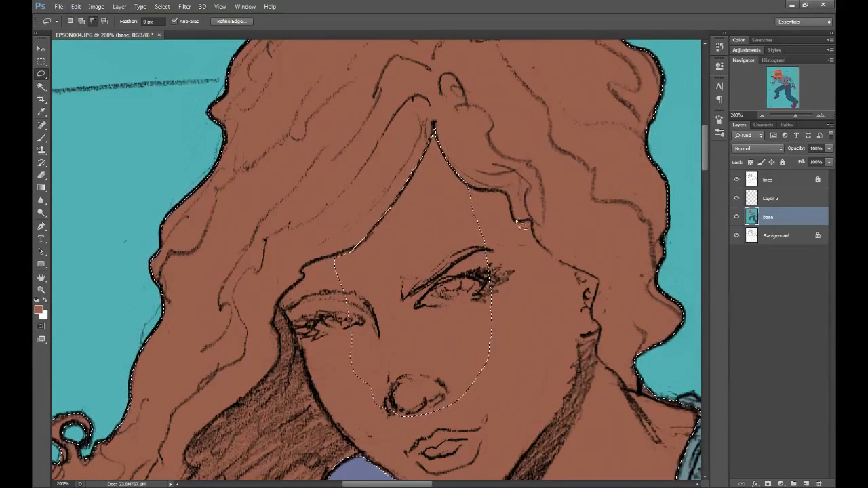
{"action": "mouse_move", "coordinate": [512, 210]}
{"action": "left_mouse_down"}
{"action": "mouse_move", "coordinate": [597, 293]}
{"action": "mouse_move", "coordinate": [587, 379]}
{"action": "mouse_move", "coordinate": [489, 343]}
{"action": "left_mouse_up"}
{"action": "left_click_drag", "start_coordinate": [639, 447], "coordinate": [571, 387]}
{"action": "mouse_move", "coordinate": [338, 263]}
{"action": "left_mouse_down"}
{"action": "mouse_move", "coordinate": [304, 276]}
{"action": "mouse_move", "coordinate": [341, 284]}
{"action": "mouse_move", "coordinate": [288, 322]}
{"action": "mouse_move", "coordinate": [318, 391]}
{"action": "left_mouse_up"}
{"action": "left_click_drag", "start_coordinate": [405, 355], "coordinate": [371, 210]}
{"action": "left_click_drag", "start_coordinate": [283, 256], "coordinate": [546, 267]}
{"action": "mouse_move", "coordinate": [623, 407]}
{"action": "left_mouse_down"}
{"action": "mouse_move", "coordinate": [661, 251]}
{"action": "mouse_move", "coordinate": [636, 402]}
{"action": "left_mouse_up"}
{"action": "mouse_move", "coordinate": [642, 393]}
{"action": "left_mouse_down"}
{"action": "mouse_move", "coordinate": [597, 179]}
{"action": "mouse_move", "coordinate": [581, 171]}
{"action": "left_mouse_up"}
Step: Remove the remaining skin at the hand from the selection and darken the hair to deep brown with Hue/Saturation
{"action": "key", "text": "ctrl+minus"}
{"action": "key", "text": "ctrl+minus"}
{"action": "key", "text": "ctrl+minus"}
{"action": "key", "text": "ctrl+minus"}
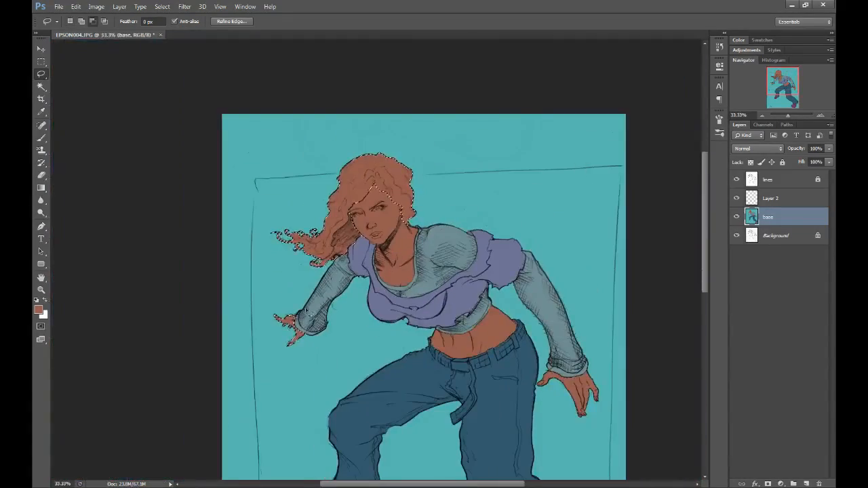
{"action": "key", "text": "ctrl+plus"}
{"action": "key", "text": "ctrl+plus"}
{"action": "key", "text": "ctrl+plus"}
{"action": "key", "text": "ctrl+plus"}
{"action": "key", "text": "ctrl+minus"}
{"action": "key", "text": "ctrl+minus"}
{"action": "key", "text": "ctrl+minus"}
{"action": "key", "text": "ctrl+u"}
{"action": "left_click_drag", "start_coordinate": [132, 250], "coordinate": [115, 249]}
{"action": "left_click", "coordinate": [238, 156]}
{"action": "key", "text": "ctrl+minus"}
{"action": "key", "text": "ctrl+minus"}
{"action": "key", "text": "ctrl+minus"}
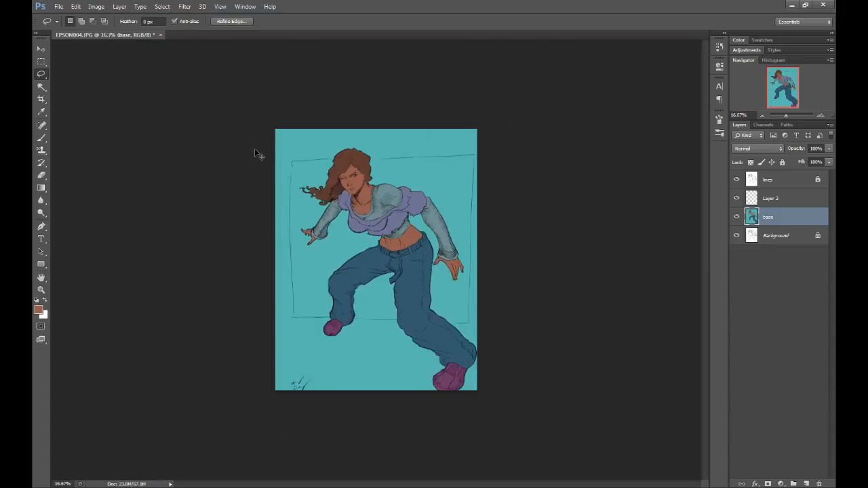
Step: Select both eyebrows on the face with the Lasso, tracing along their pencil outlines
{"action": "key", "text": "ctrl+plus"}
{"action": "key", "text": "ctrl+plus"}
{"action": "key", "text": "ctrl+plus"}
{"action": "key", "text": "ctrl+plus"}
{"action": "key", "text": "ctrl+plus"}
{"action": "left_click_drag", "start_coordinate": [255, 149], "coordinate": [310, 407]}
{"action": "key", "text": "ctrl+plus"}
{"action": "key", "text": "ctrl+plus"}
{"action": "left_click_drag", "start_coordinate": [310, 240], "coordinate": [582, 416]}
{"action": "left_click_drag", "start_coordinate": [510, 213], "coordinate": [421, 264]}
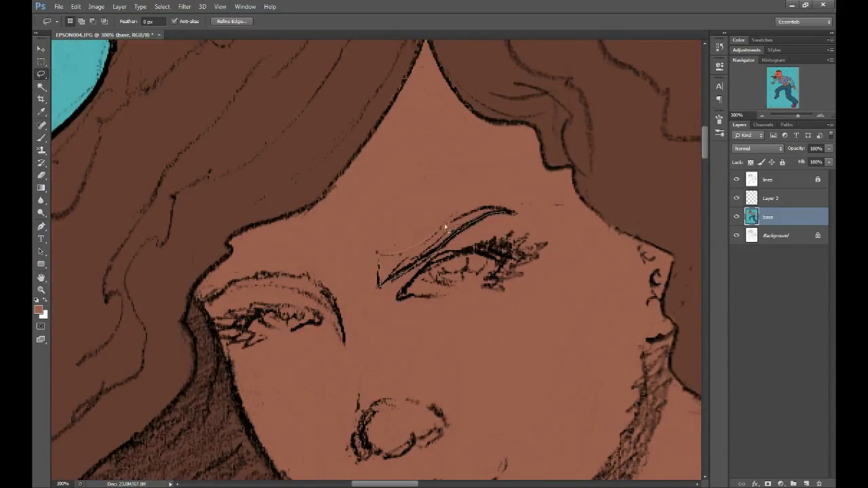
{"action": "mouse_move", "coordinate": [248, 350]}
{"action": "left_mouse_down"}
{"action": "mouse_move", "coordinate": [234, 339]}
{"action": "mouse_move", "coordinate": [275, 305]}
{"action": "left_mouse_up"}
{"action": "mouse_move", "coordinate": [475, 249]}
{"action": "left_mouse_down"}
{"action": "mouse_move", "coordinate": [508, 236]}
{"action": "mouse_move", "coordinate": [523, 274]}
{"action": "mouse_move", "coordinate": [476, 251]}
{"action": "left_mouse_up"}
Step: Sample the dark brown from the hair with the lines layer hidden, fill the selected eyebrows with it, and deselect
{"action": "left_click", "coordinate": [737, 180]}
{"action": "key", "text": "b"}
{"action": "left_click", "coordinate": [662, 172], "text": "alt"}
{"action": "left_click", "coordinate": [737, 180]}
{"action": "key", "text": "alt+BackSpace"}
{"action": "key", "text": "ctrl+d"}
{"action": "key", "text": "l"}
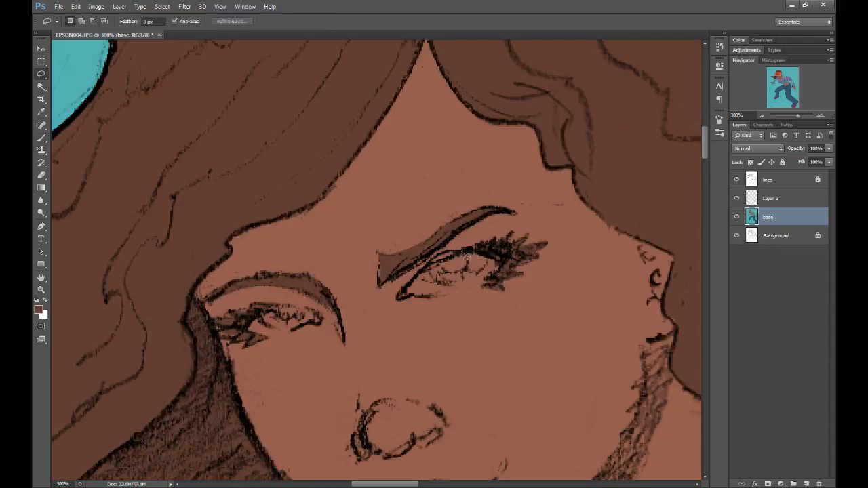
Step: Select the visible eyeballs inside both lids and recolor them to pale lavender using Hue/Saturation
{"action": "left_click_drag", "start_coordinate": [314, 317], "coordinate": [319, 320]}
{"action": "key", "text": "w"}
{"action": "left_click", "coordinate": [737, 180]}
{"action": "left_click", "coordinate": [242, 327], "text": "alt"}
{"action": "left_click", "coordinate": [737, 179]}
{"action": "key", "text": "ctrl+u"}
{"action": "left_click_drag", "start_coordinate": [132, 226], "coordinate": [124, 225]}
{"action": "left_click_drag", "start_coordinate": [133, 249], "coordinate": [146, 249]}
{"action": "mouse_move", "coordinate": [133, 203]}
{"action": "left_mouse_down"}
{"action": "mouse_move", "coordinate": [116, 202]}
{"action": "mouse_move", "coordinate": [137, 202]}
{"action": "left_mouse_up"}
{"action": "key", "text": "Return"}
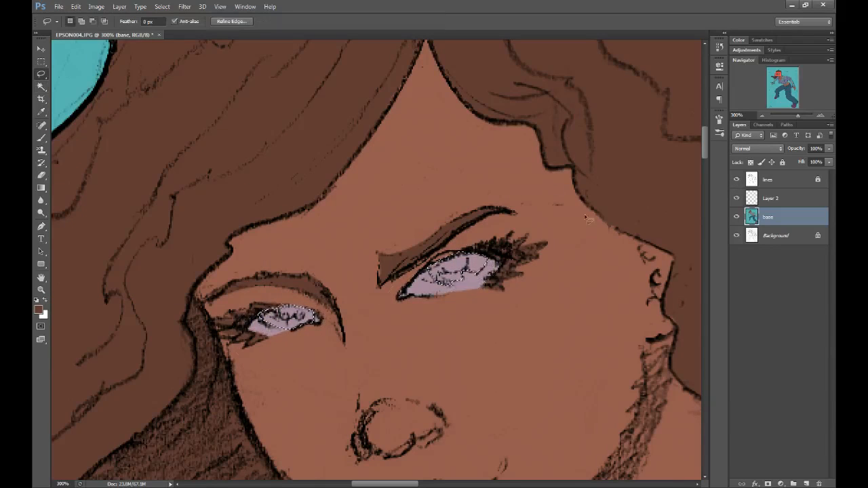
Step: Fill the selected irises with the hair brown, darken the pupils with Hue/Saturation, and deselect
{"action": "key", "text": "alt+BackSpace"}
{"action": "left_click_drag", "start_coordinate": [281, 307], "coordinate": [278, 309]}
{"action": "key", "text": "w"}
{"action": "key", "text": "ctrl+u"}
{"action": "left_click_drag", "start_coordinate": [132, 248], "coordinate": [103, 249]}
{"action": "left_click", "coordinate": [238, 159]}
{"action": "key", "text": "ctrl+d"}
Step: Outline the lips with the Lasso and tint them pink using Hue/Saturation with Hue -16 and a slightly lower Lightness
{"action": "key", "text": "ctrl+plus"}
{"action": "key", "text": "l"}
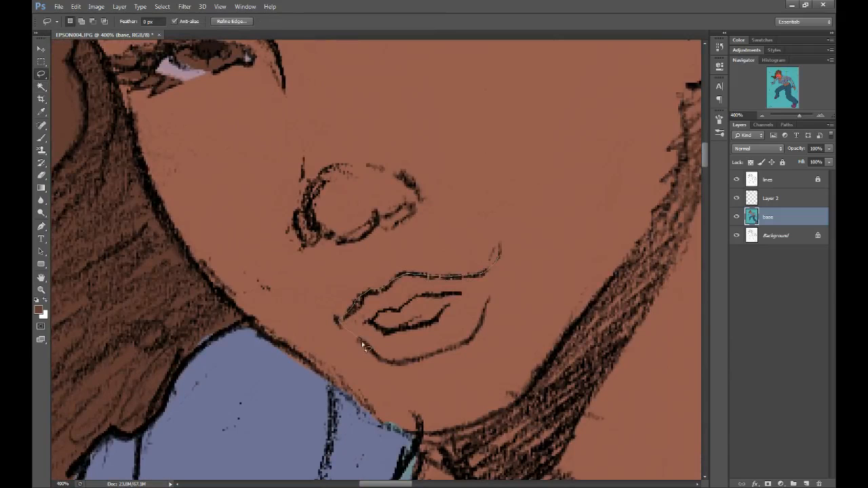
{"action": "left_click_drag", "start_coordinate": [495, 284], "coordinate": [500, 263]}
{"action": "key", "text": "ctrl+u"}
{"action": "mouse_move", "coordinate": [133, 202]}
{"action": "left_mouse_down"}
{"action": "mouse_move", "coordinate": [155, 206]}
{"action": "mouse_move", "coordinate": [124, 204]}
{"action": "left_mouse_up"}
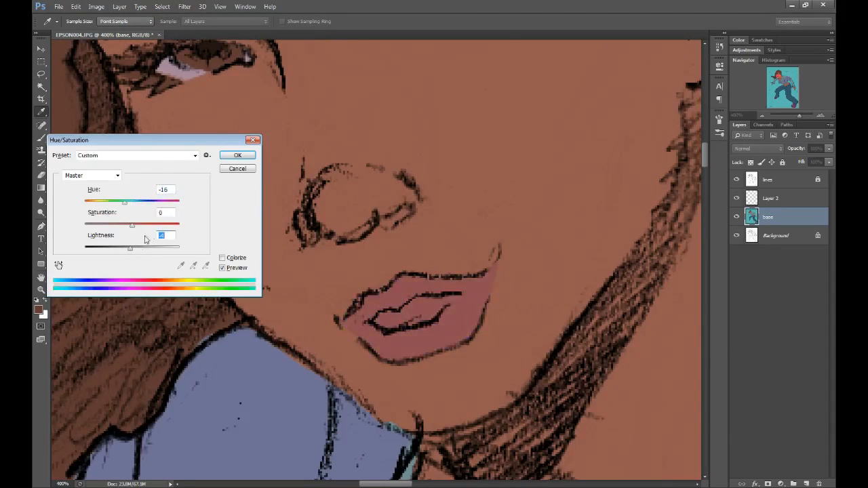
{"action": "key", "text": "Return"}
Step: Select the inner area of the mouth between the lips, lighten it with Hue/Saturation, and deselect
{"action": "left_click_drag", "start_coordinate": [399, 314], "coordinate": [451, 303]}
{"action": "key", "text": "ctrl+u"}
{"action": "left_click_drag", "start_coordinate": [132, 249], "coordinate": [151, 250]}
{"action": "left_click", "coordinate": [238, 157]}
{"action": "key", "text": "ctrl+d"}
Step: Review the flat colors across the whole figure, from the face and clothing down to the shoes
{"action": "key", "text": "ctrl+minus"}
{"action": "key", "text": "ctrl+minus"}
{"action": "key", "text": "ctrl+minus"}
{"action": "key", "text": "ctrl+minus"}
{"action": "key", "text": "ctrl+minus"}
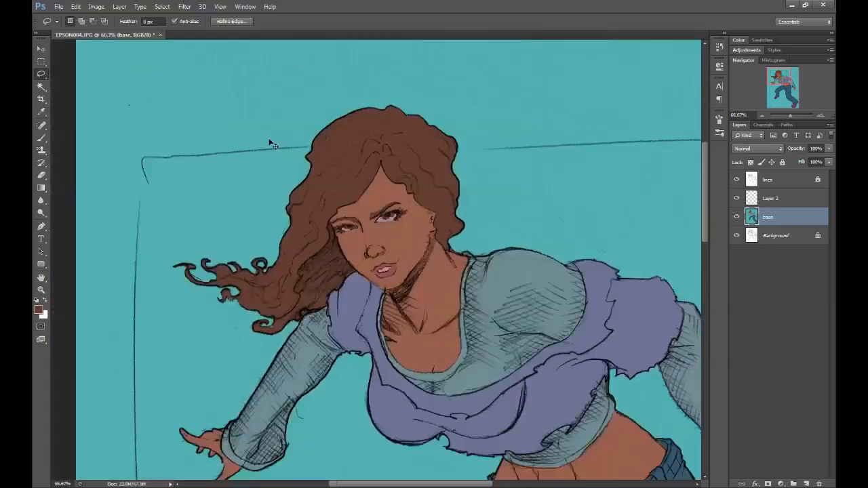
{"action": "left_click_drag", "start_coordinate": [434, 434], "coordinate": [318, 85]}
{"action": "left_click_drag", "start_coordinate": [409, 188], "coordinate": [446, 416]}
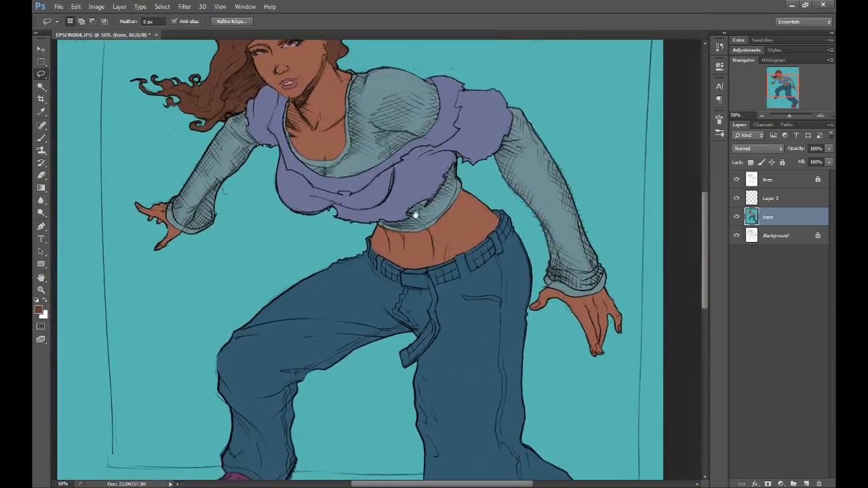
{"action": "left_click_drag", "start_coordinate": [408, 197], "coordinate": [426, 254]}
{"action": "key", "text": "ctrl+minus"}
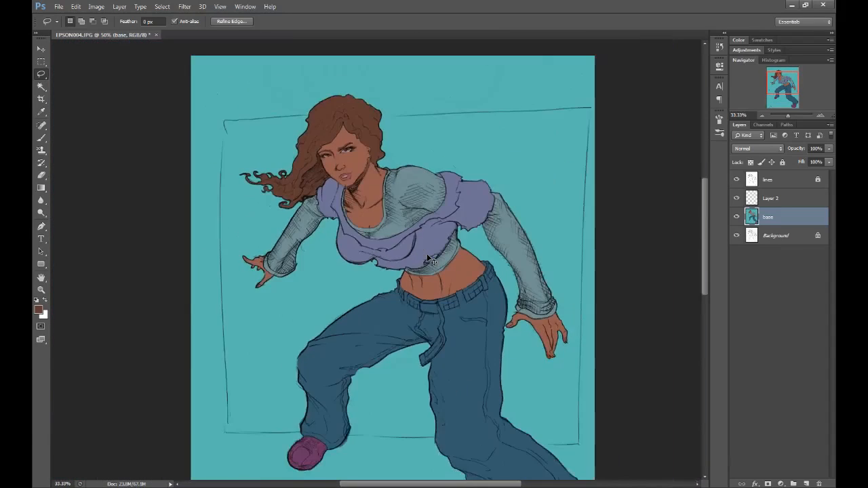
{"action": "key", "text": "ctrl+minus"}
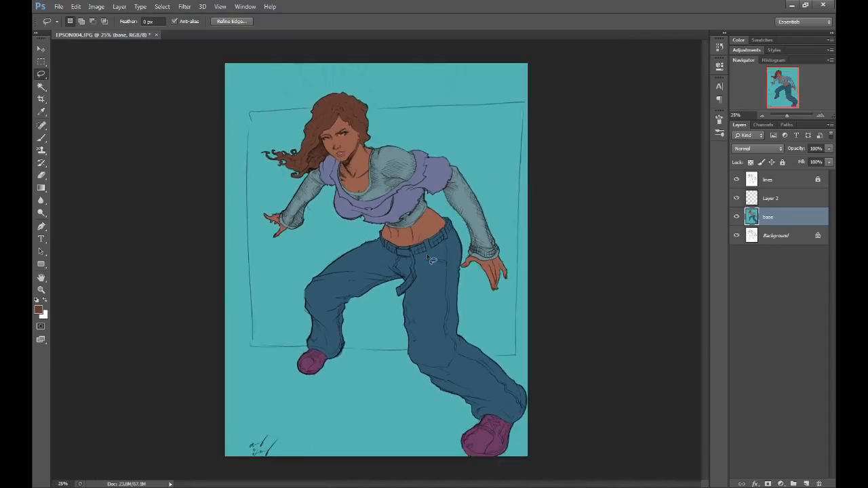